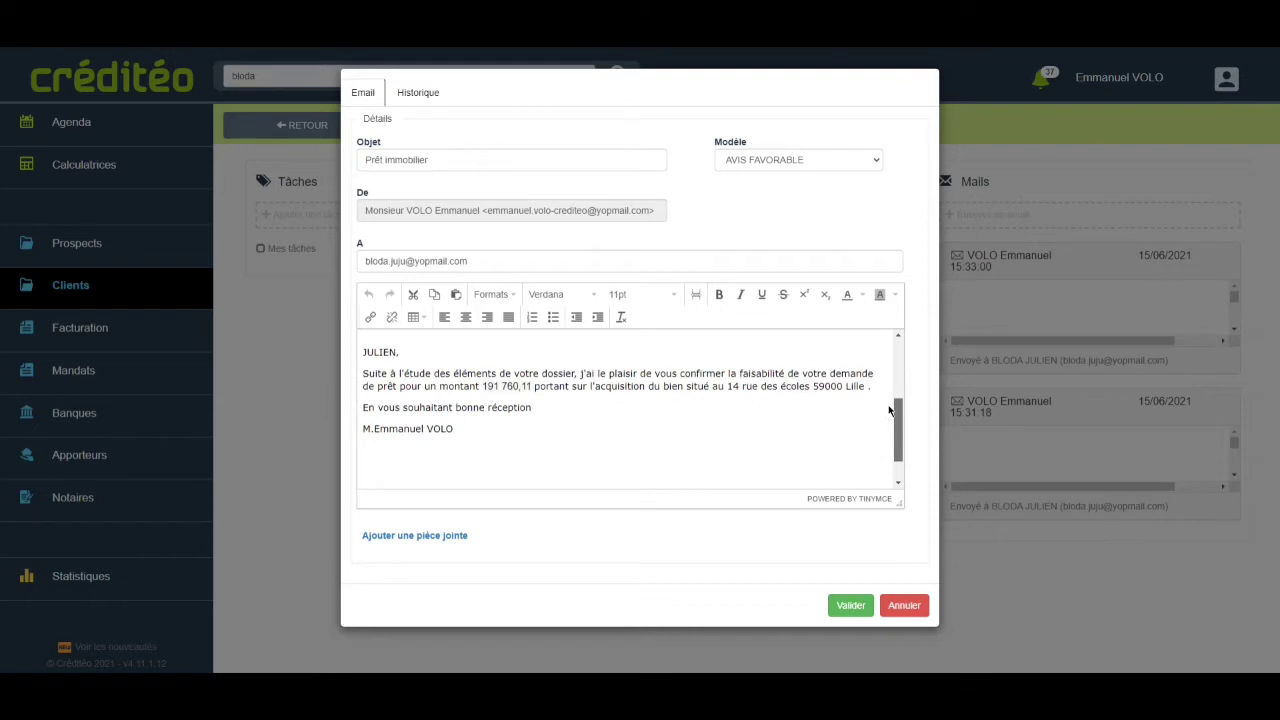
Attach the document "Simulation 1" from "Demandes de prêts et simulations" to the AVIS FAVORABLE email and send it.
left_click(416, 537)
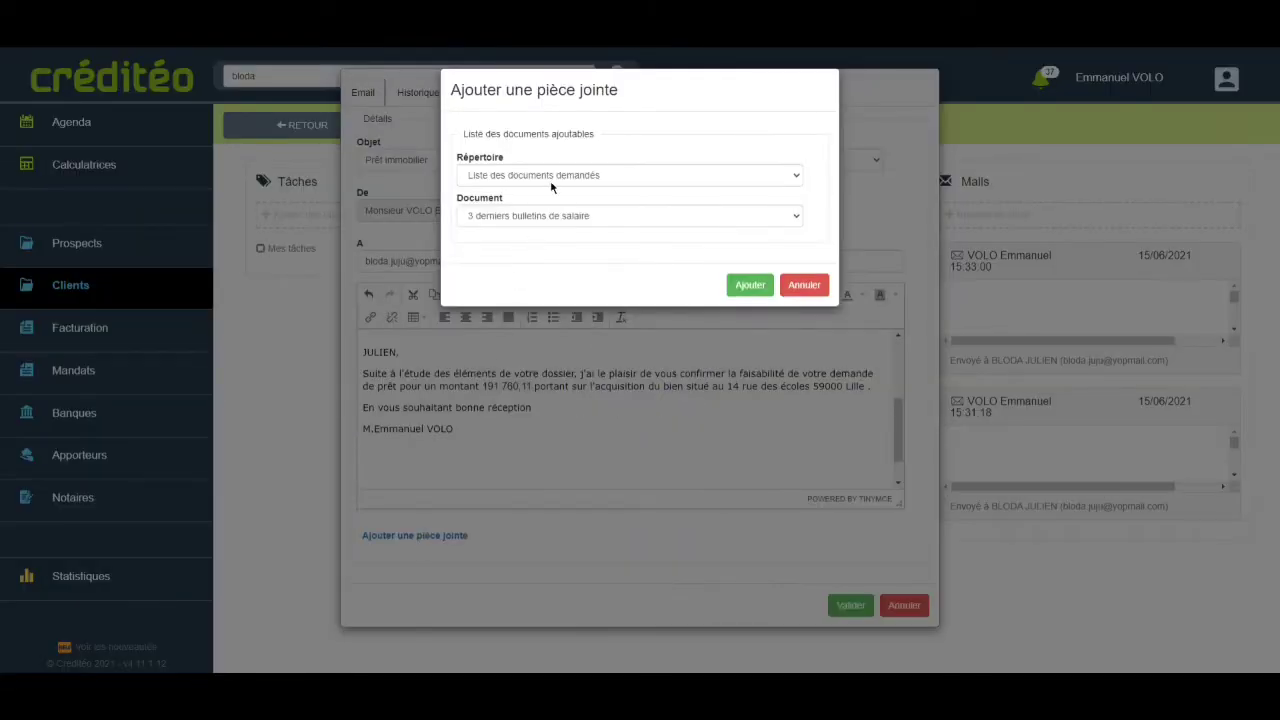
left_click(551, 177)
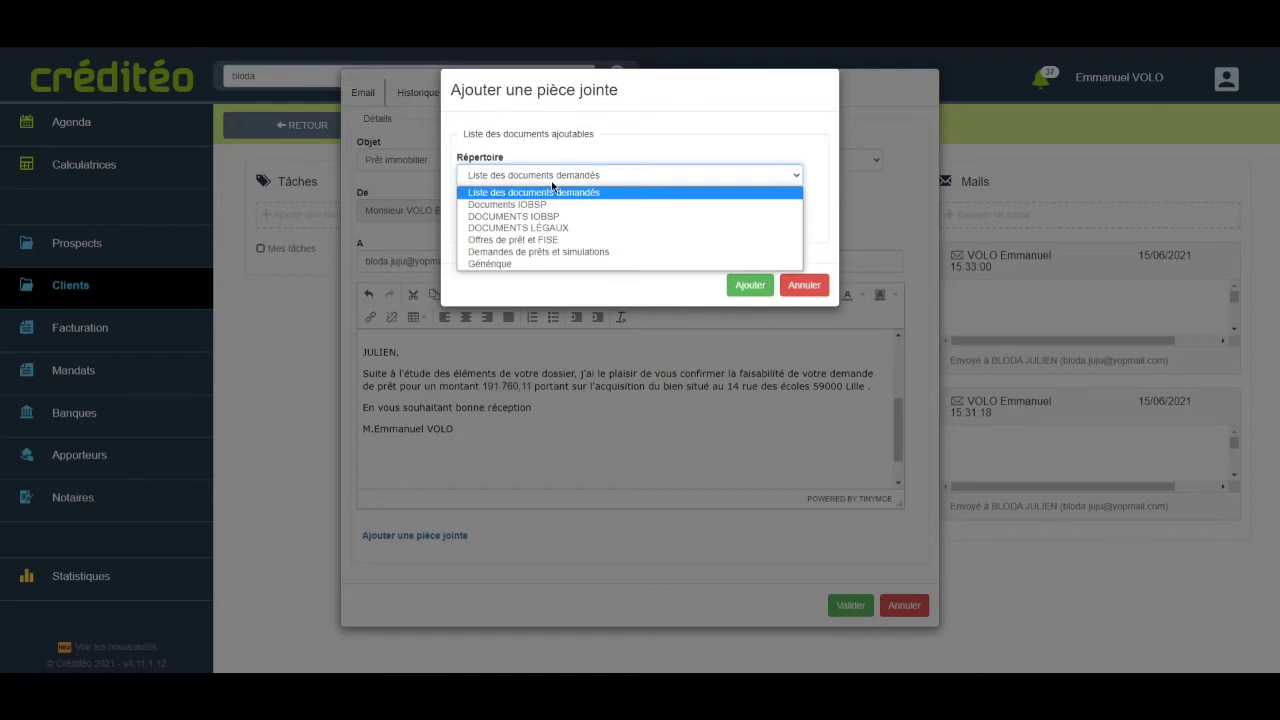
left_click(555, 251)
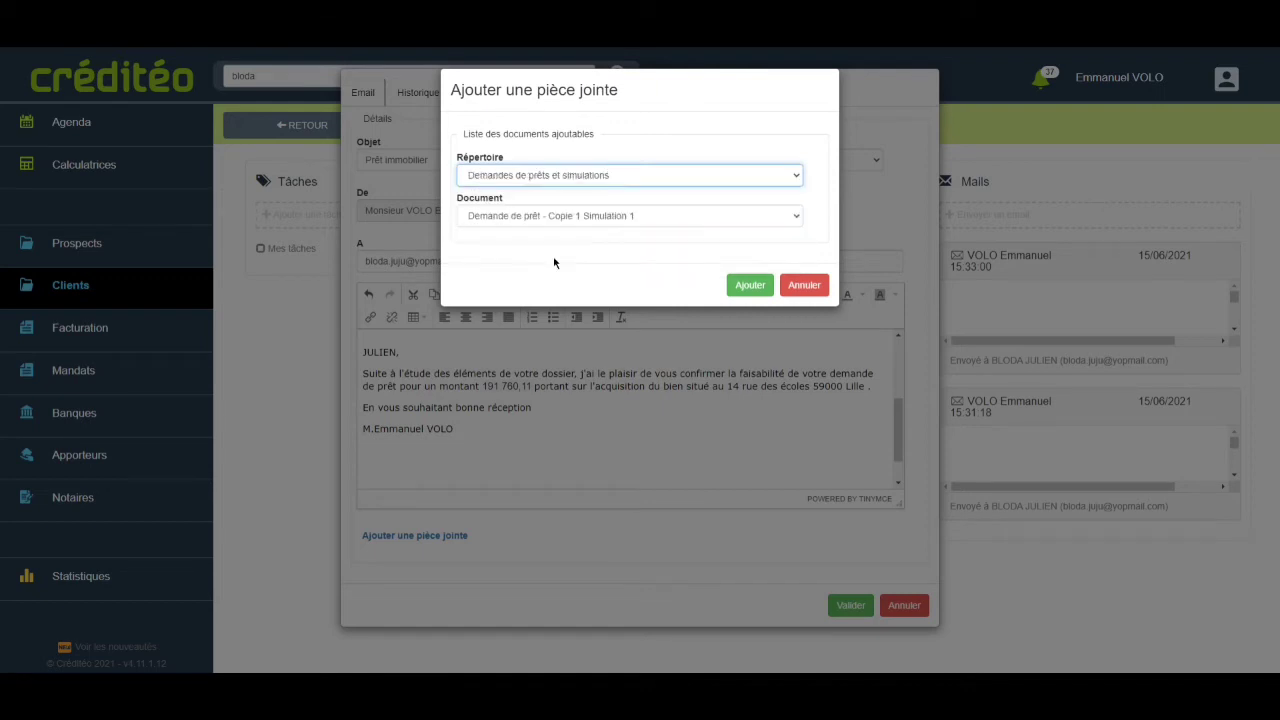
left_click(553, 222)
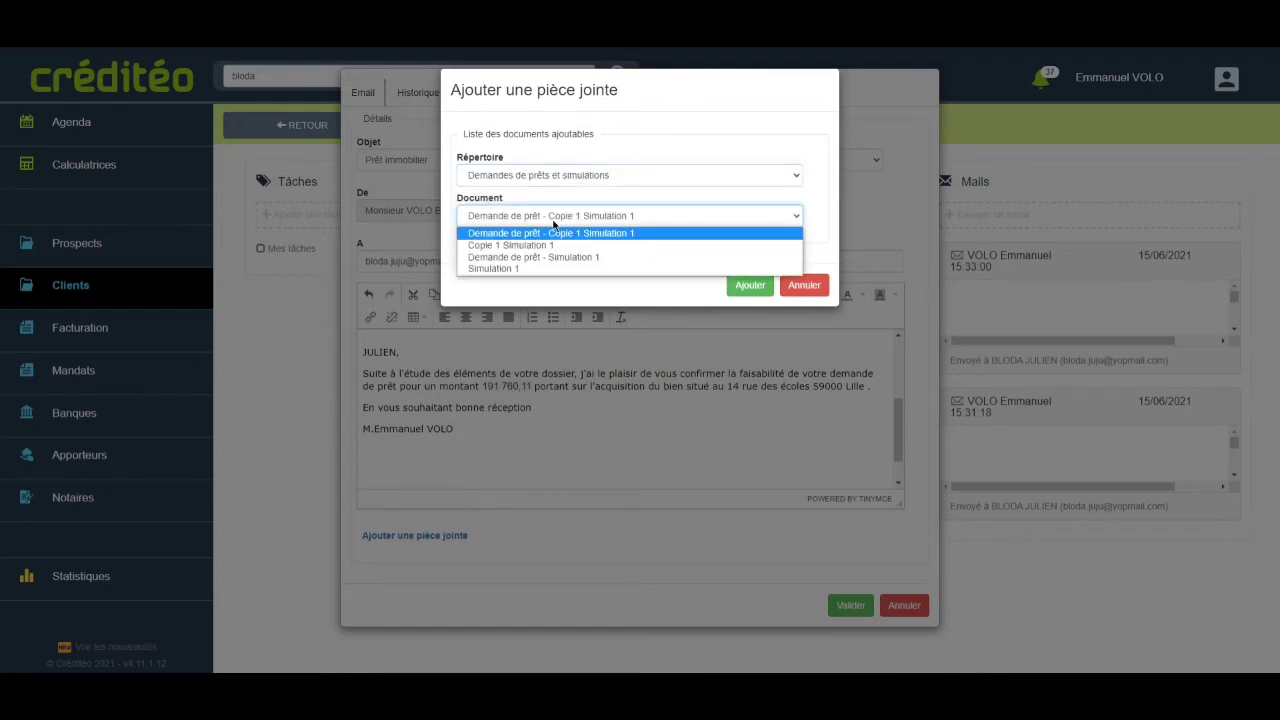
left_click(551, 268)
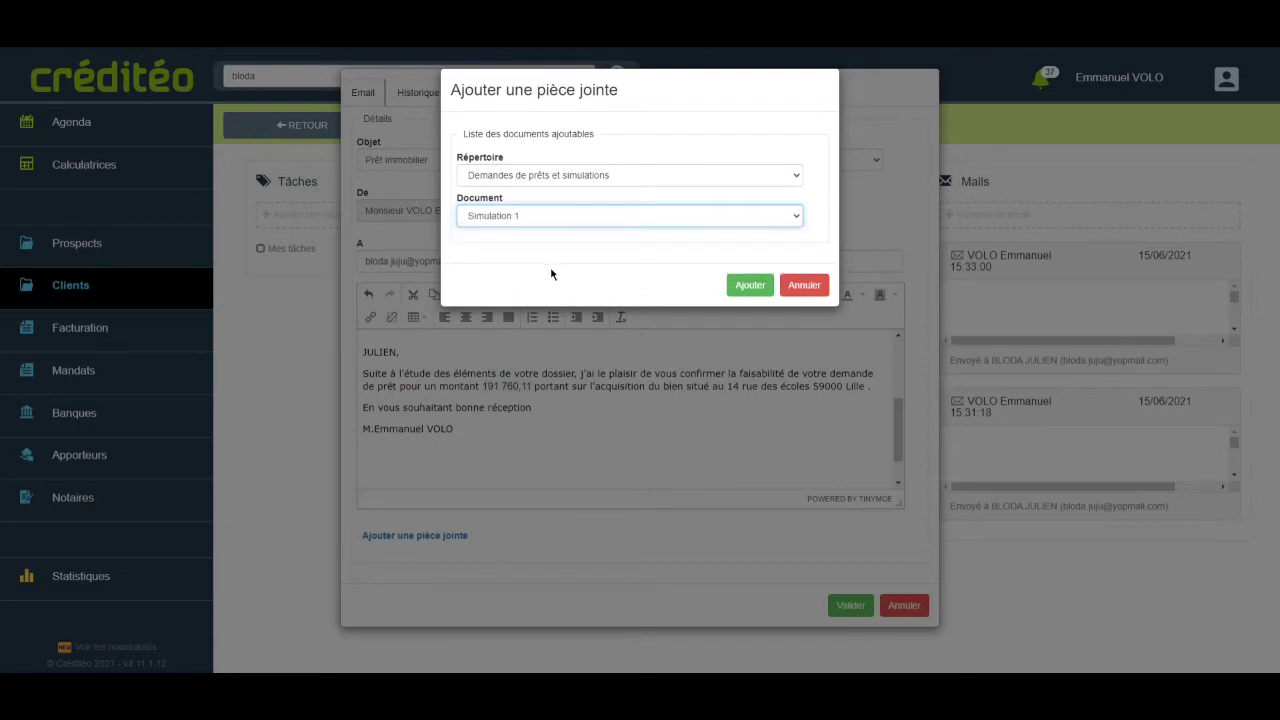
left_click(740, 287)
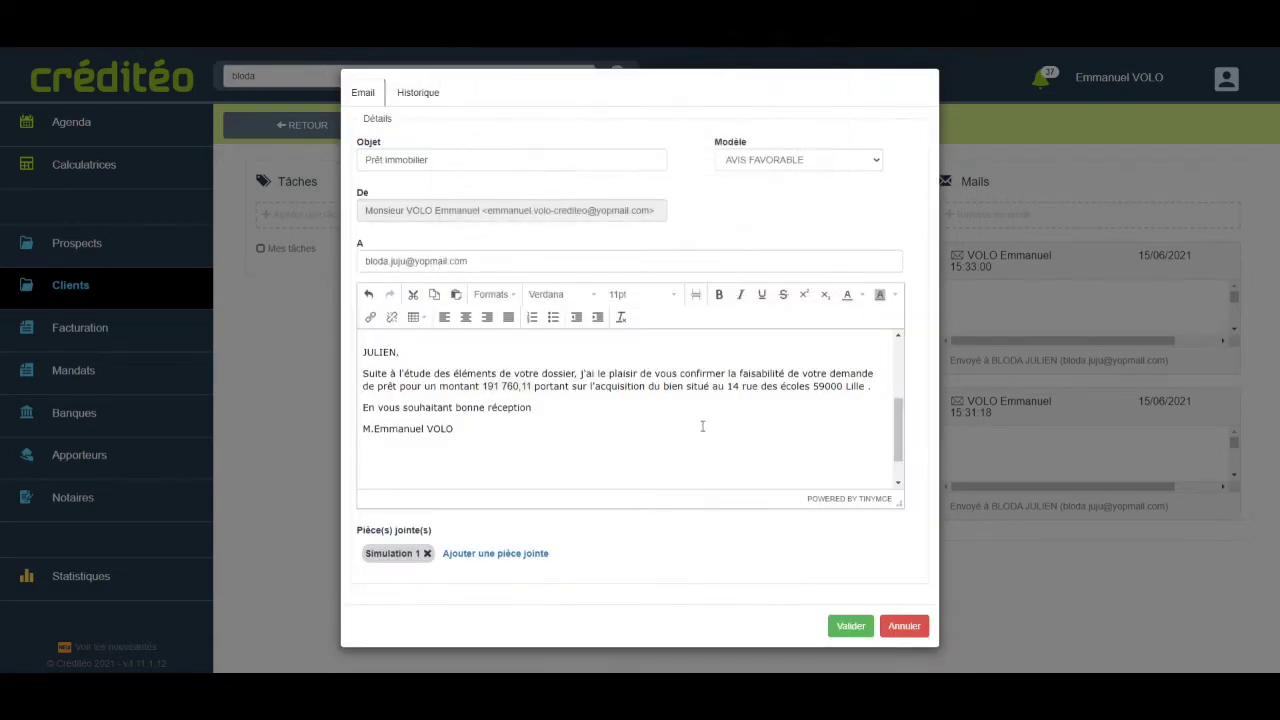
left_click(848, 628)
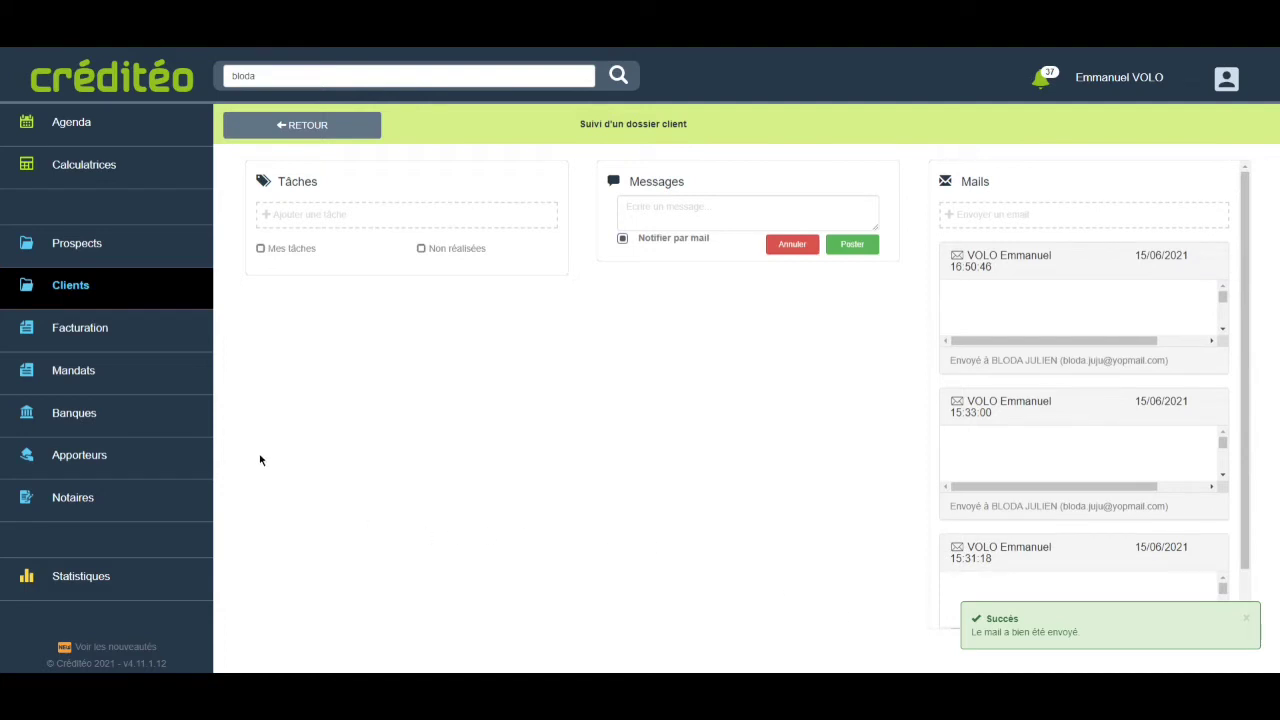
Leave the client follow-up page and open the list of mail templates in the account's settings.
left_click(301, 124)
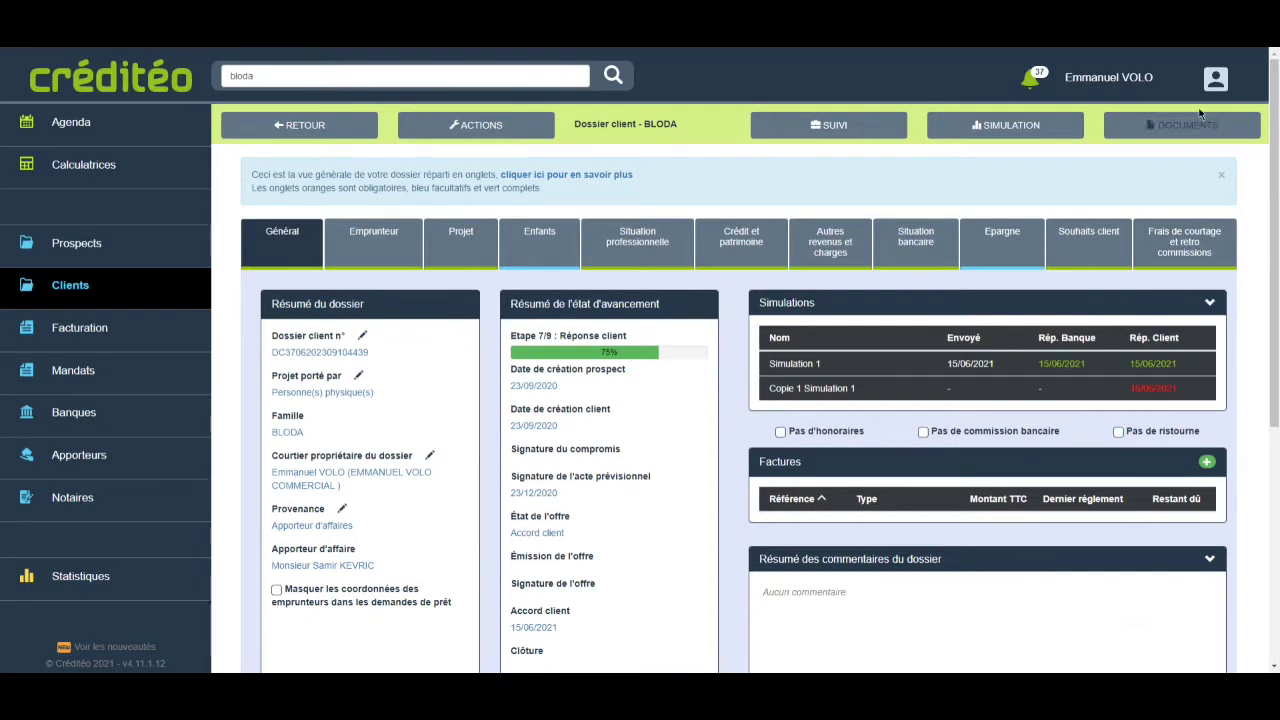
left_click(1210, 81)
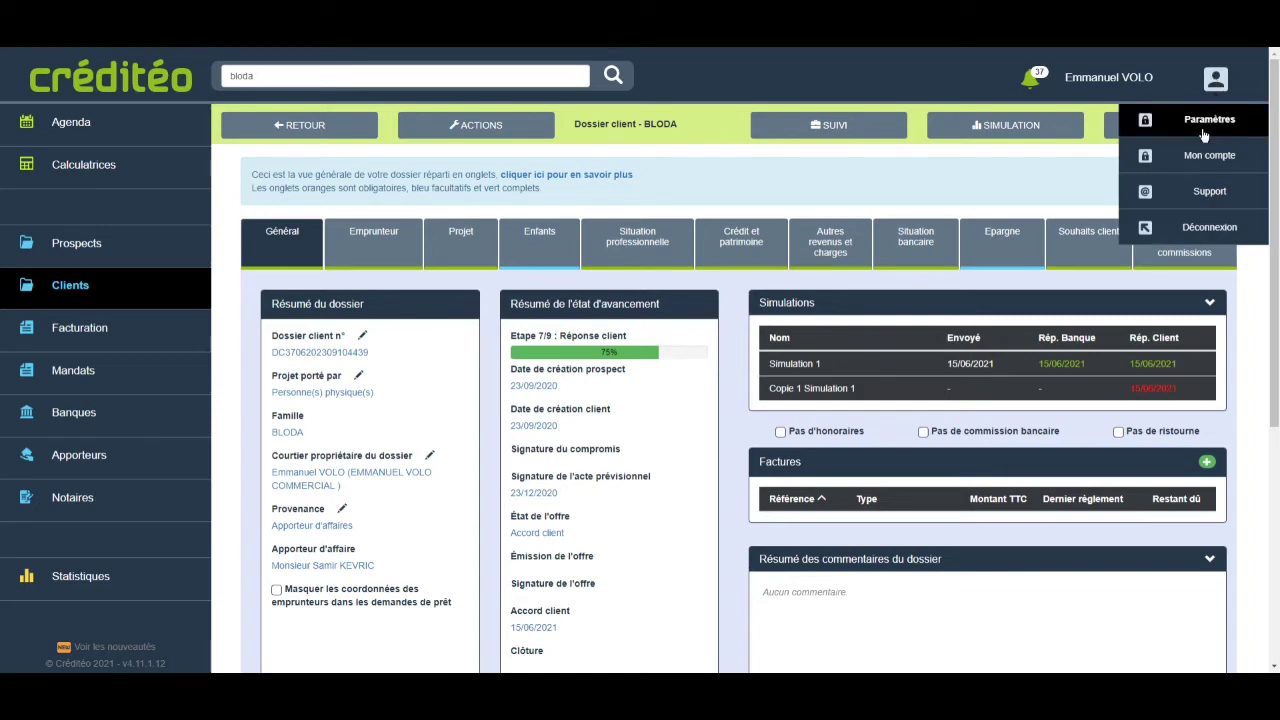
left_click(1204, 133)
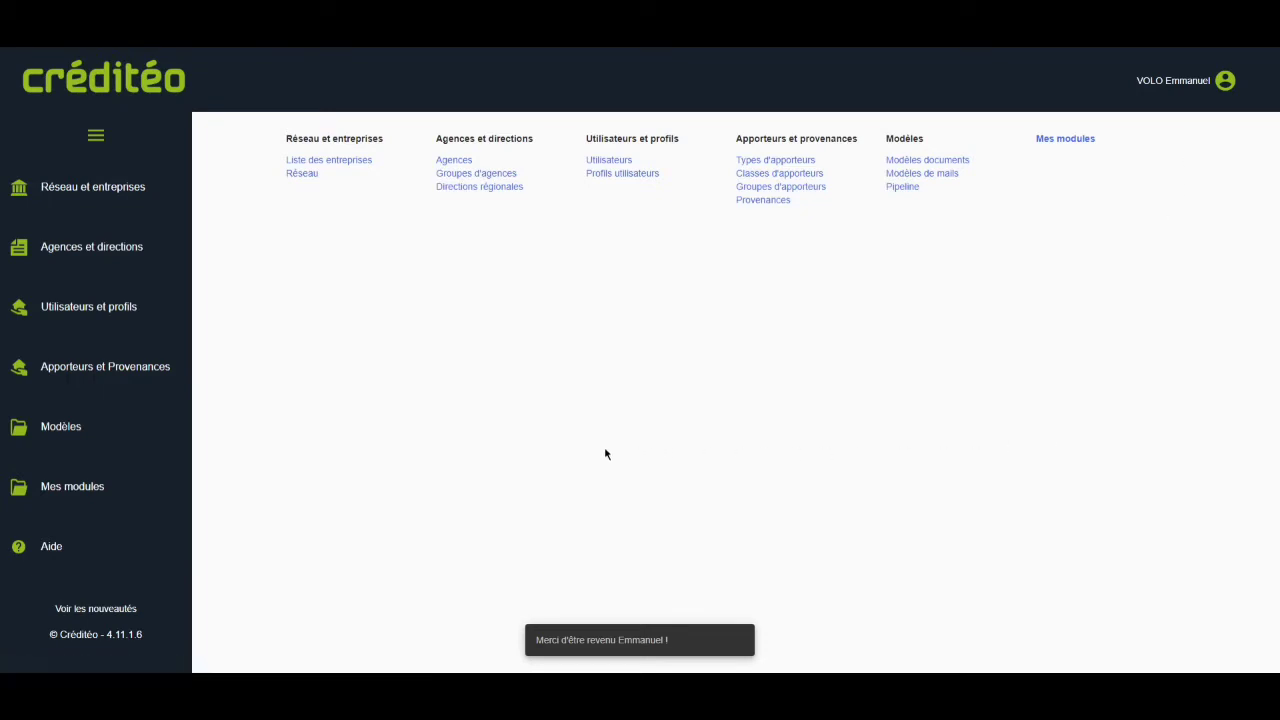
left_click(123, 431)
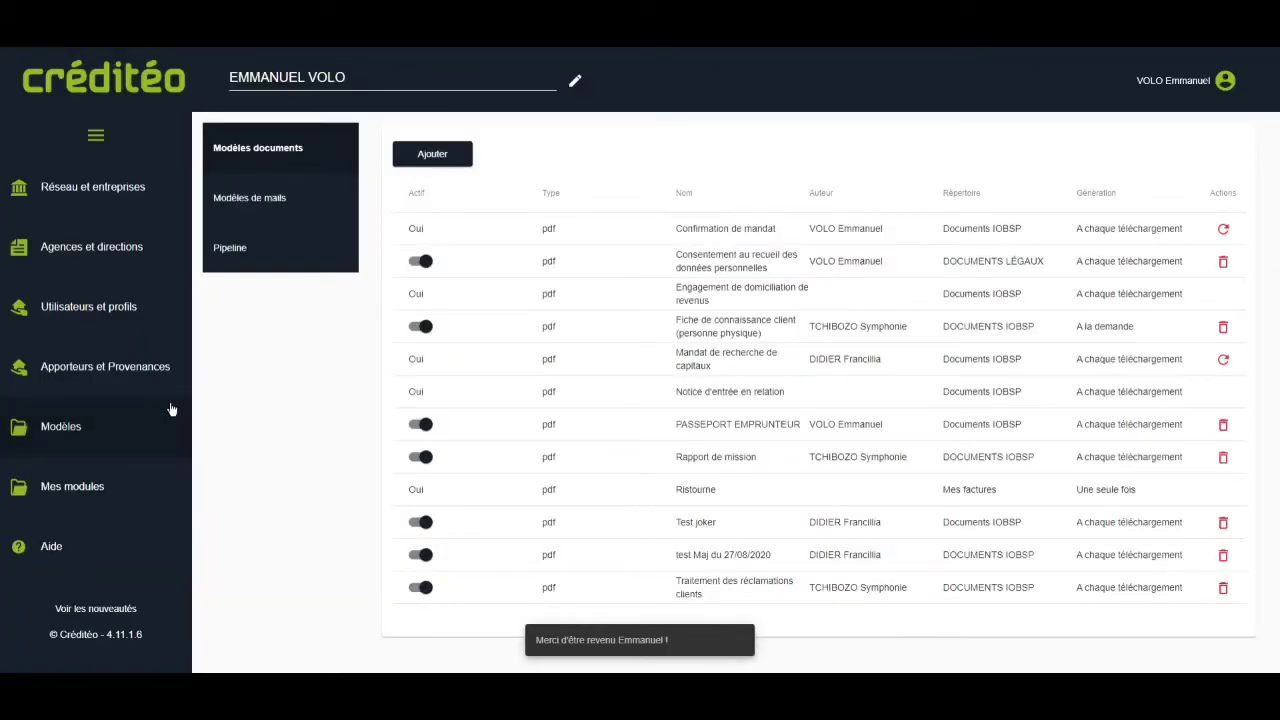
left_click(260, 205)
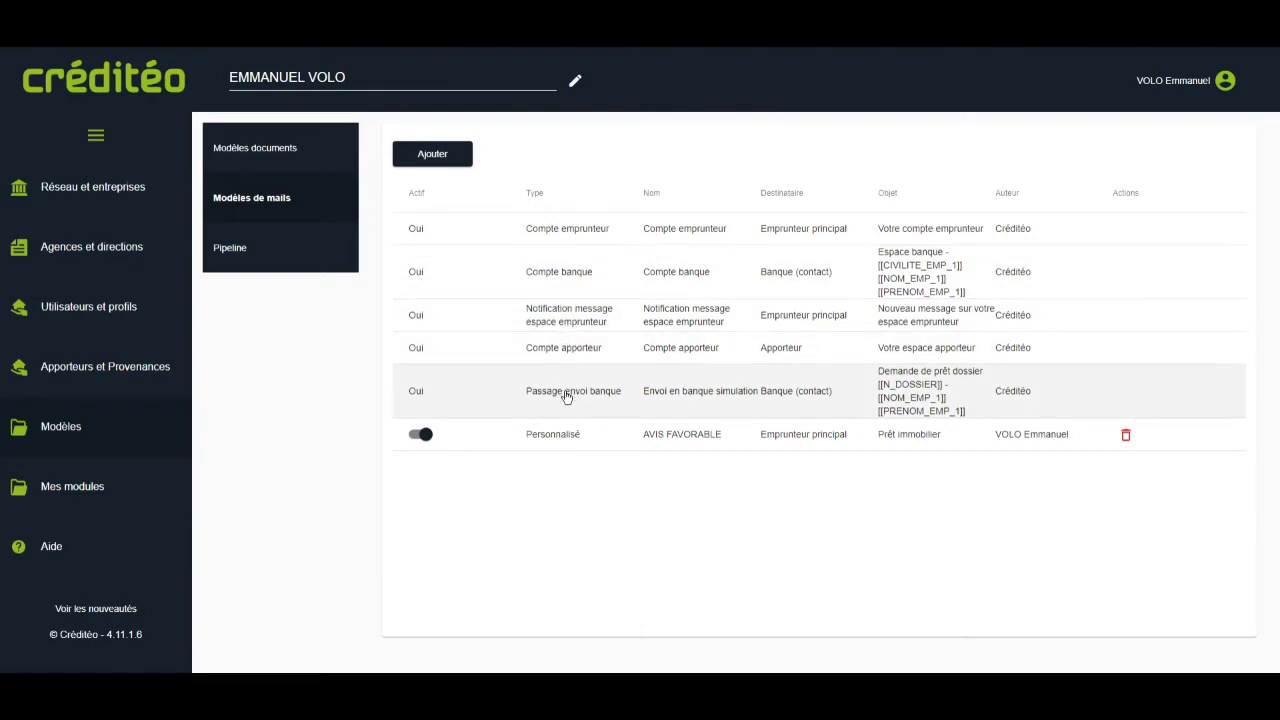
Review the content of the "Compte apporteur" mail template and return to the template list.
left_click(705, 358)
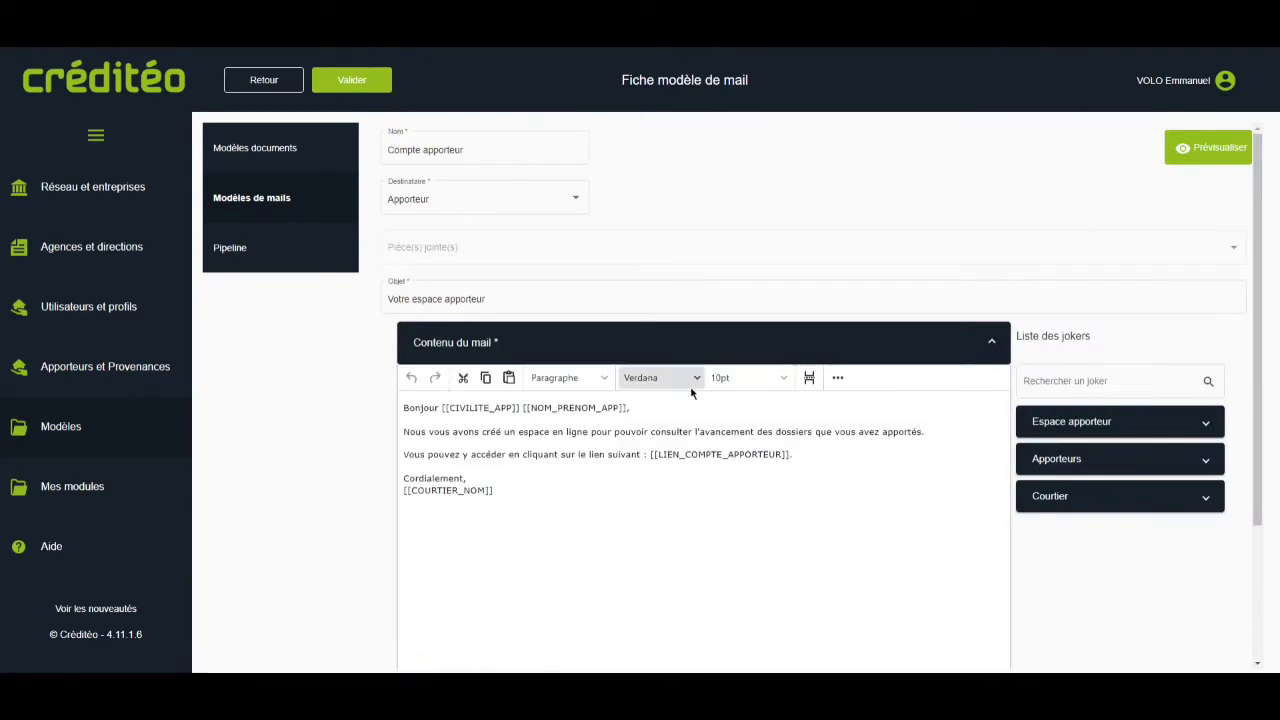
scroll(682, 497, "down", 3)
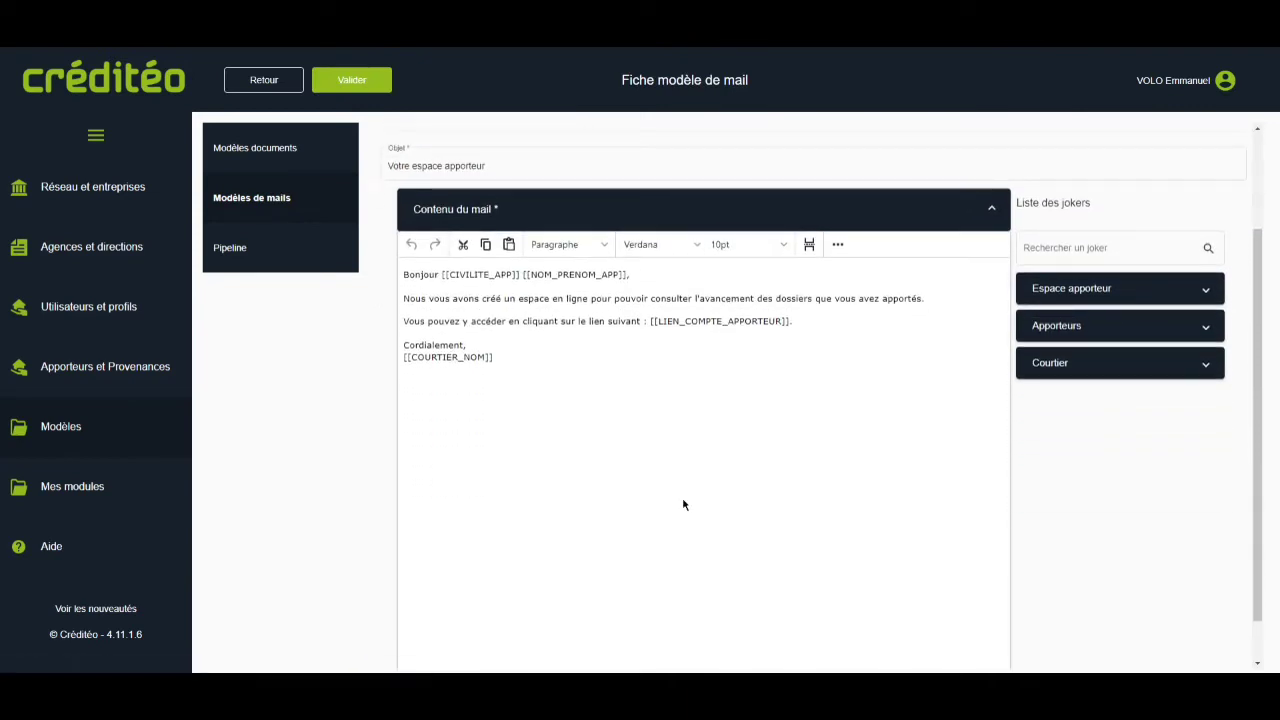
scroll(683, 502, "up", 4)
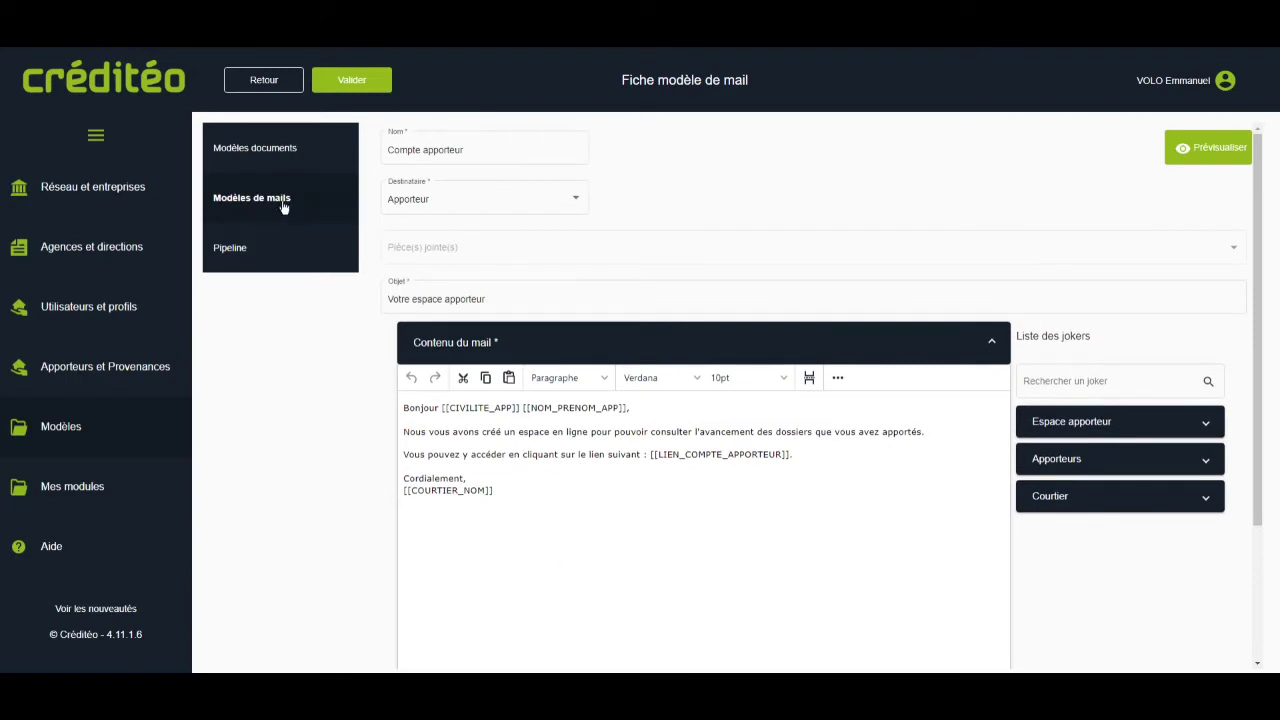
left_click(275, 80)
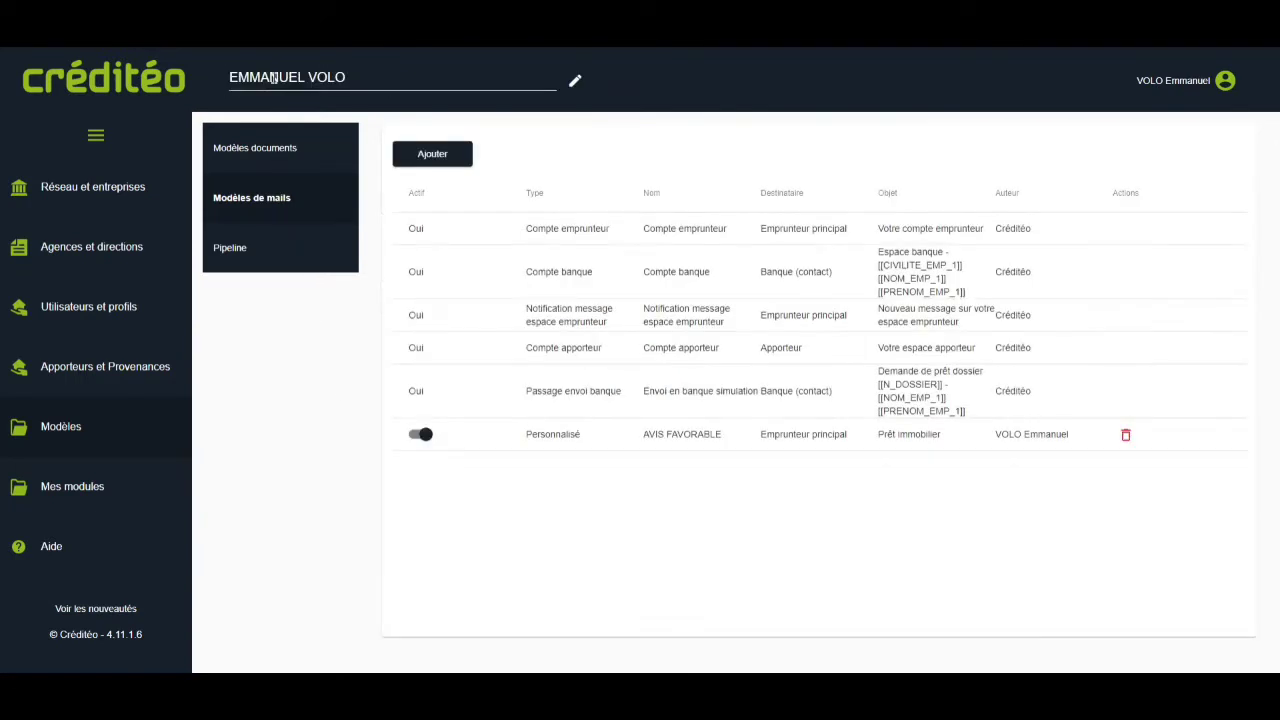
Create a new mail template named "Refus banque" with "Emprunteur principal" as the recipient.
left_click(450, 157)
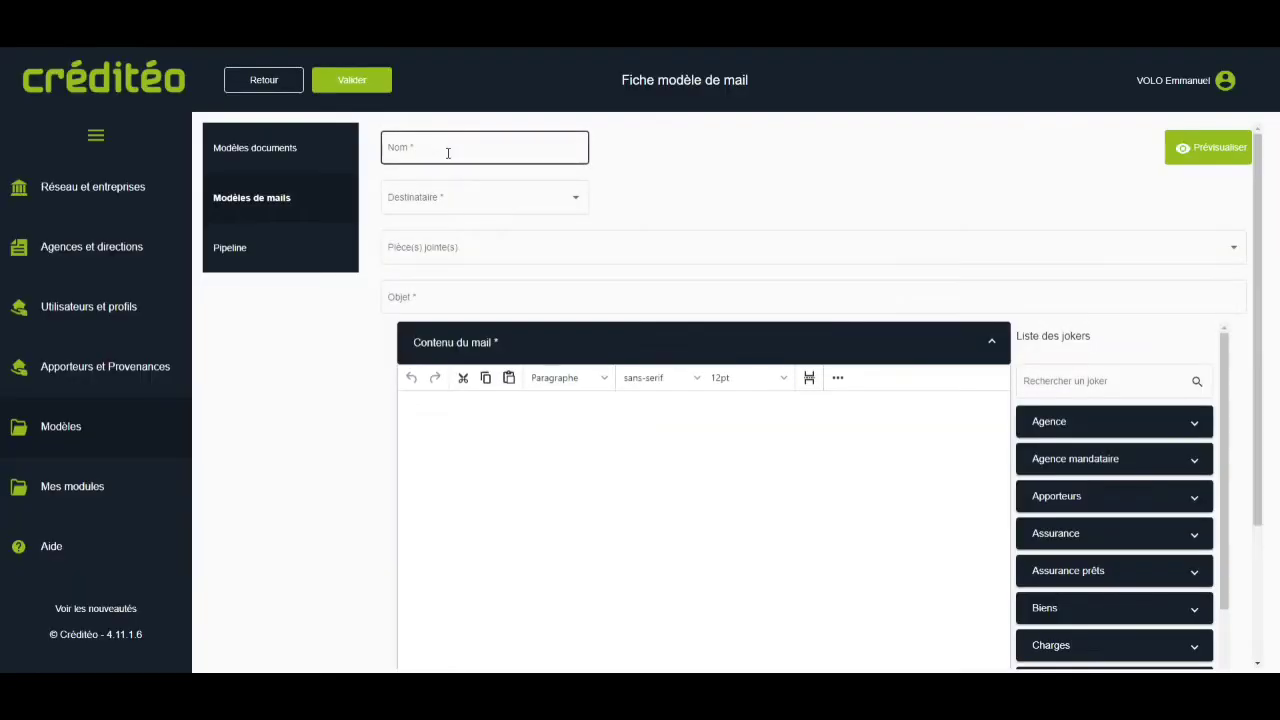
left_click(420, 155)
type("Refus")
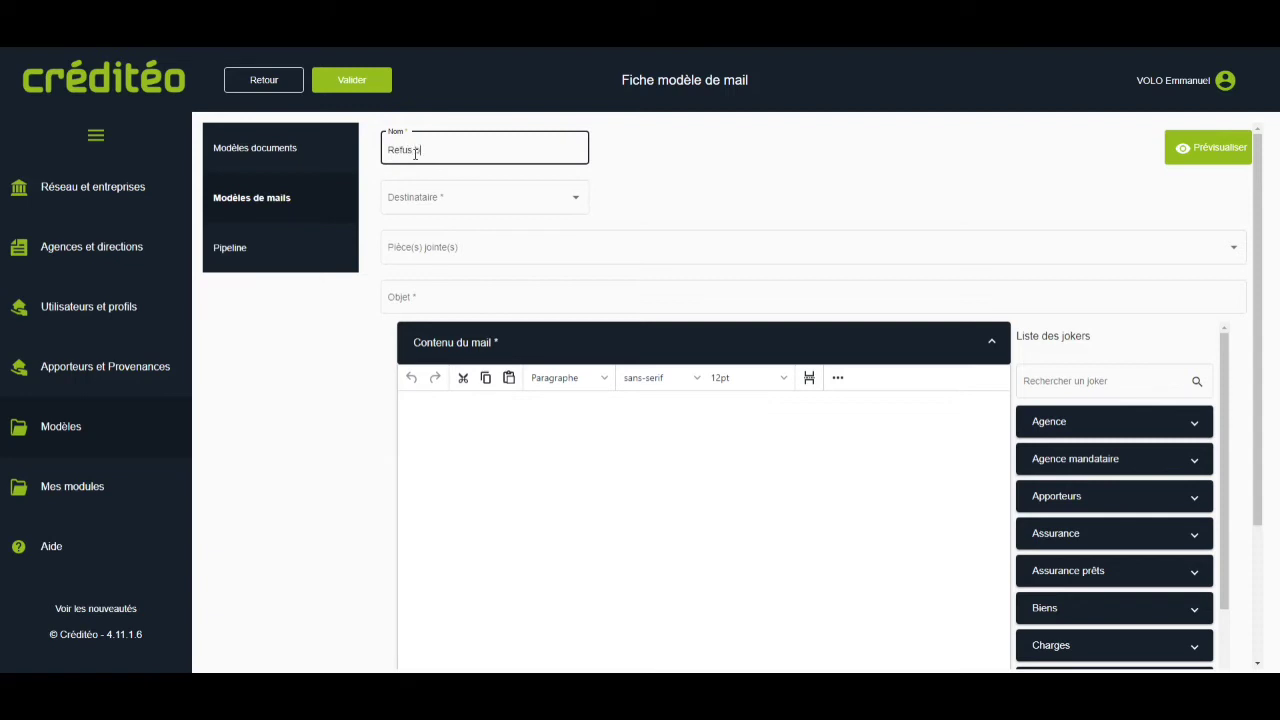
type(" banque")
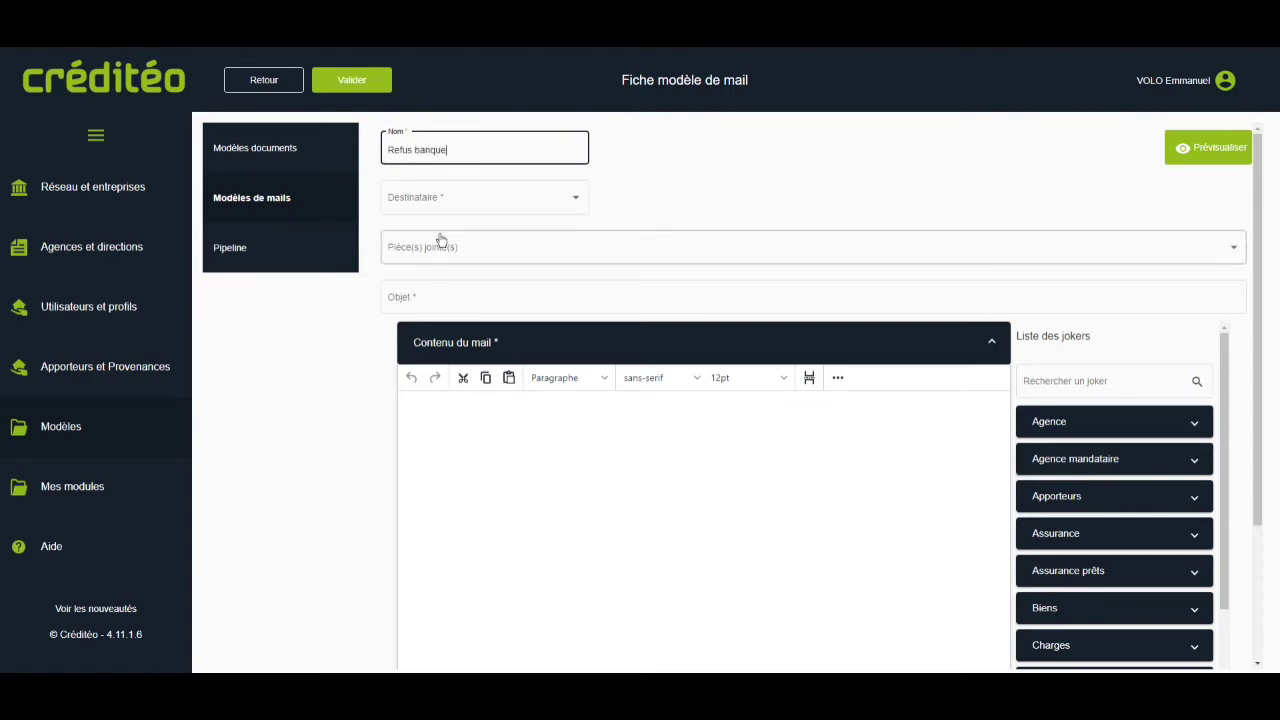
left_click(457, 199)
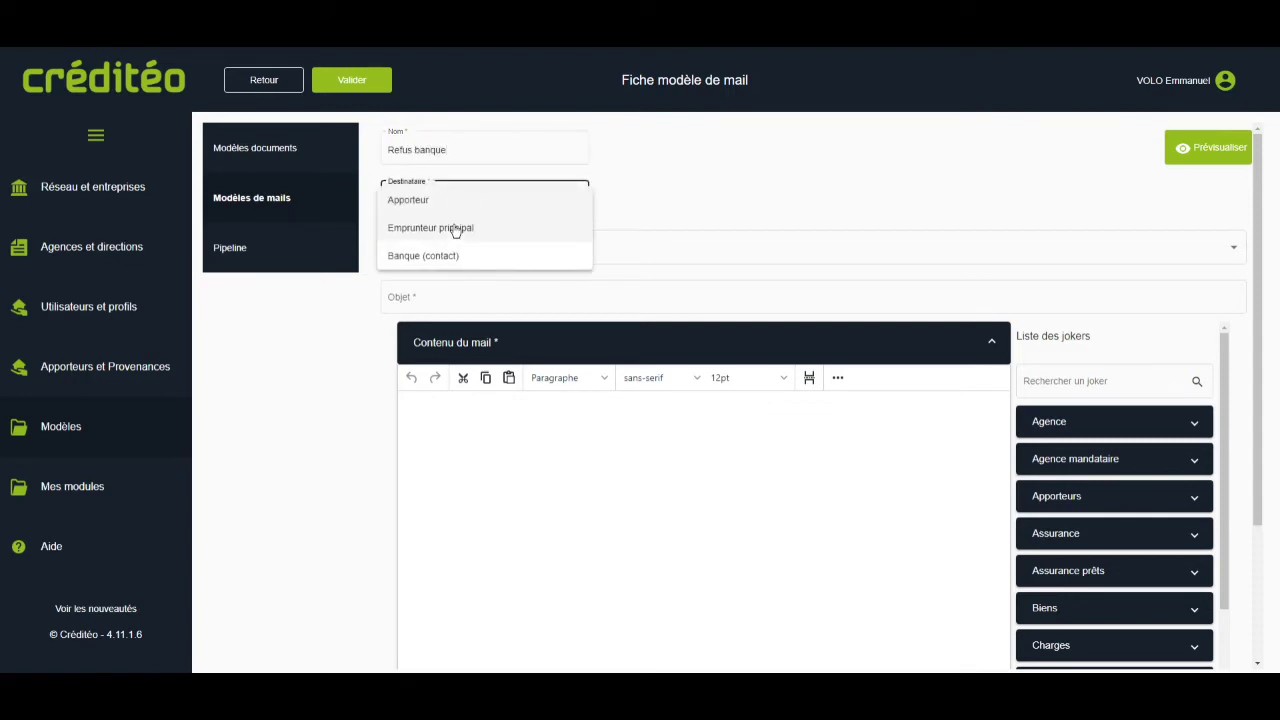
left_click(455, 228)
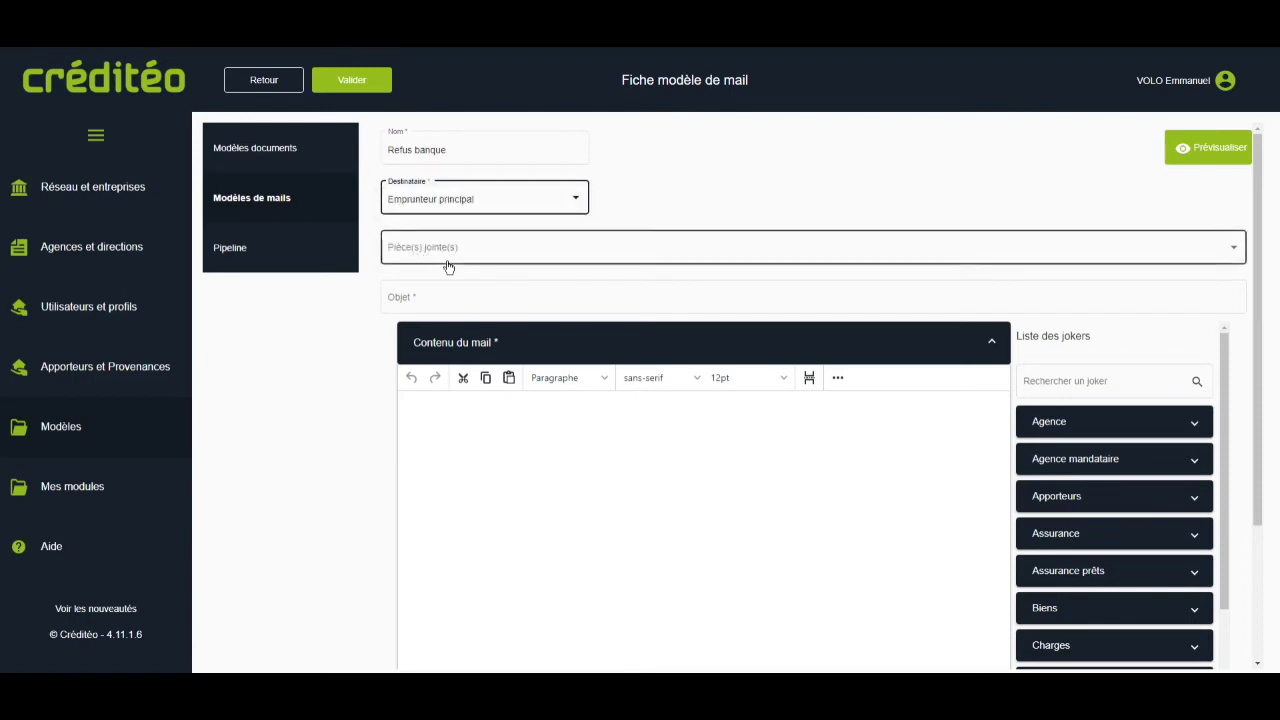
Check the attachments available for the template without selecting any, and set its subject to "Refus banque".
left_click(453, 247)
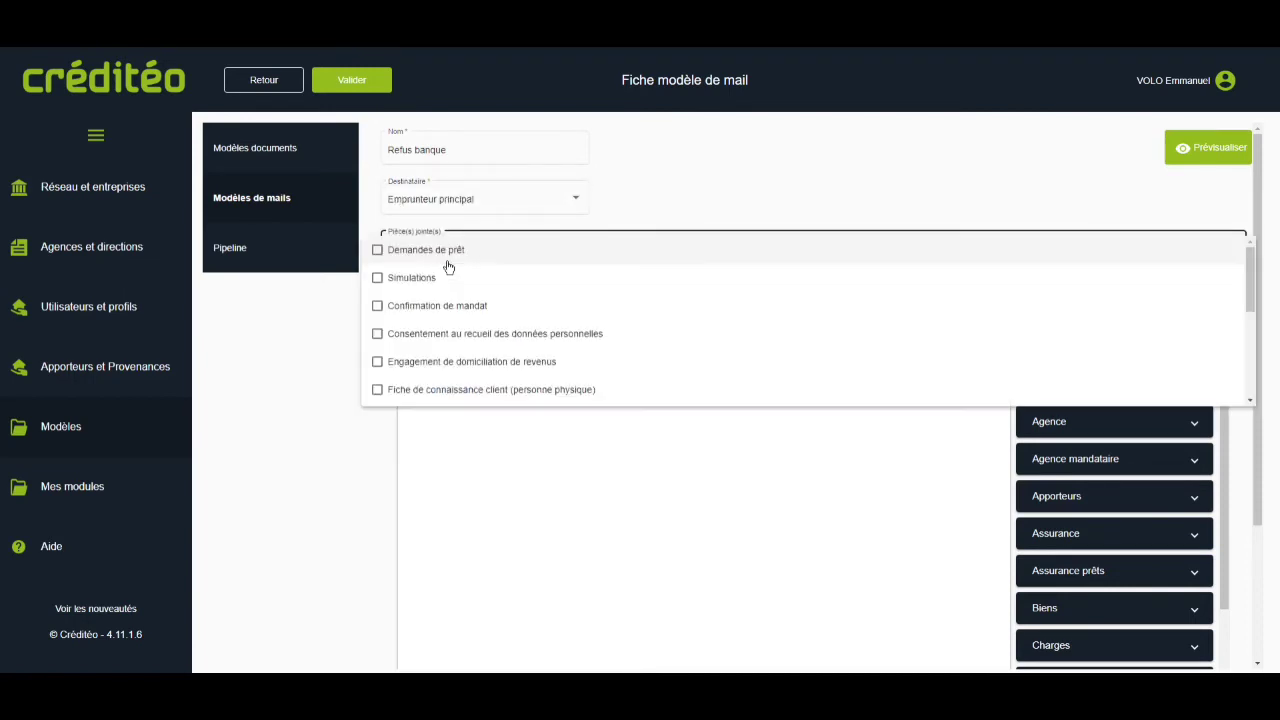
left_click(688, 188)
left_click(591, 297)
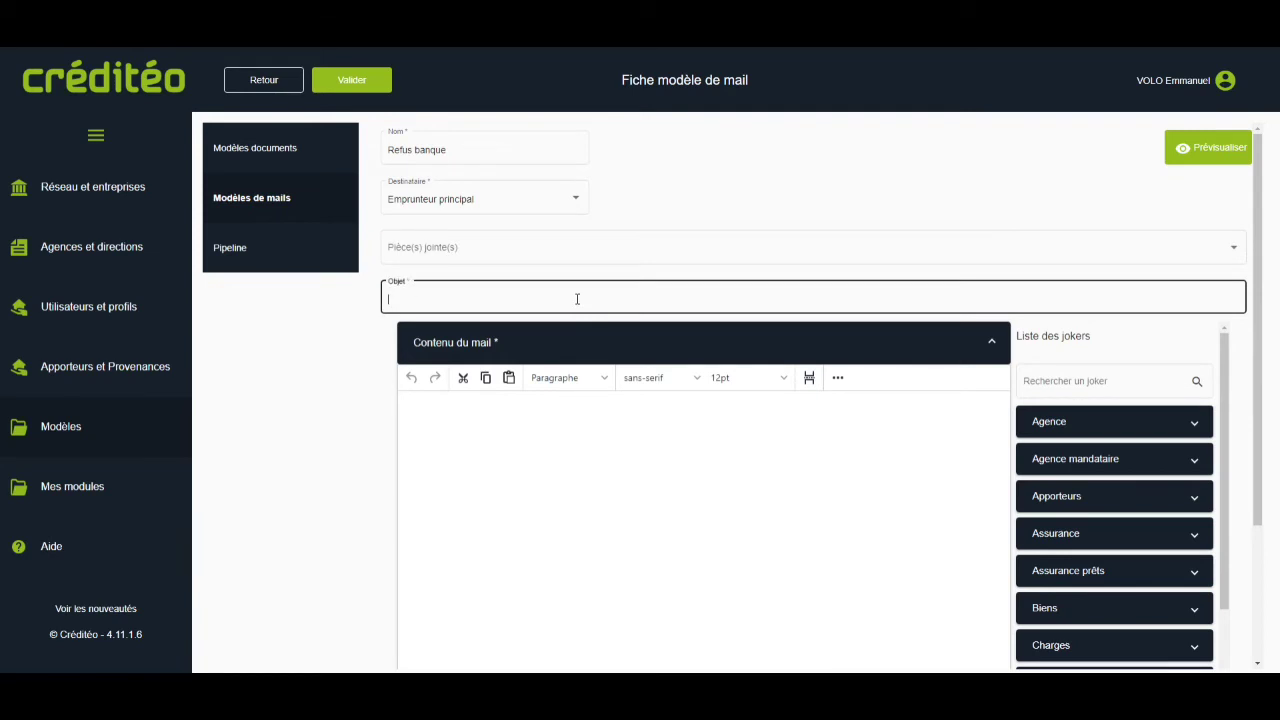
type("Refus banque")
Start the mail body with the main borrower's civility placeholder [[CIVILITE_EMP_1]] from the Emprunteurs group, followed by a comma.
left_click(562, 444)
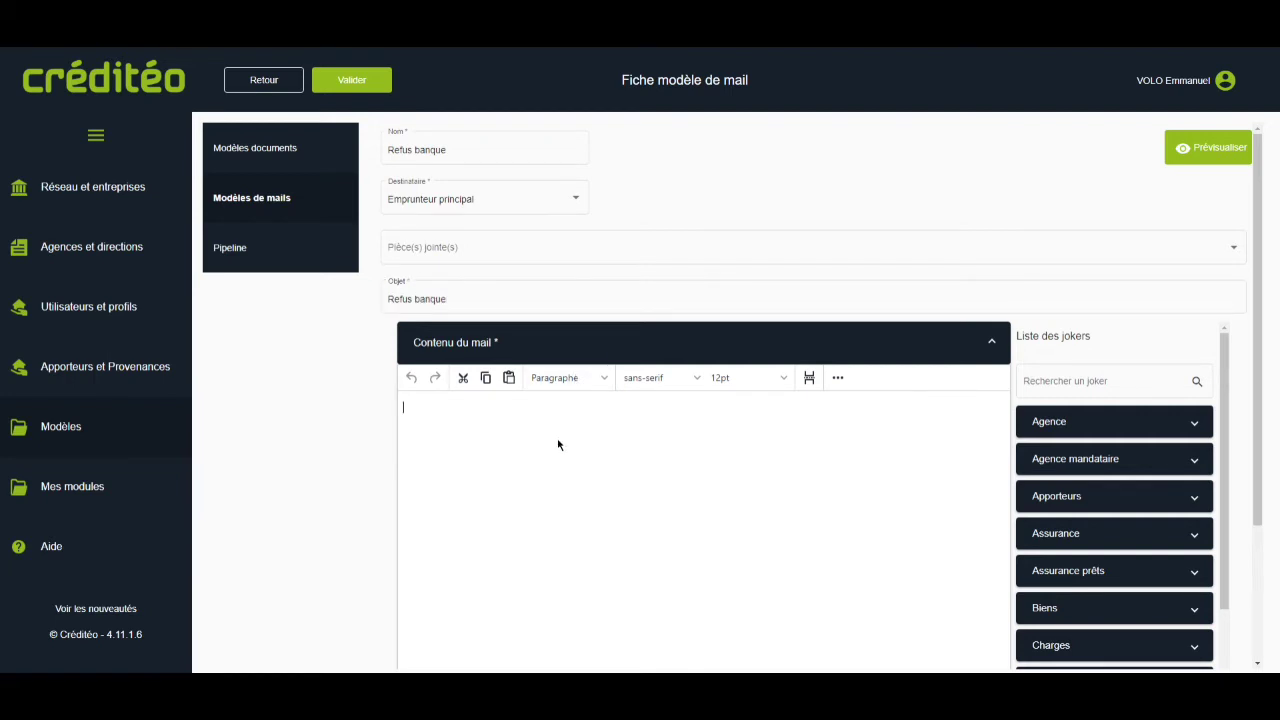
scroll(1138, 538, "down", 3)
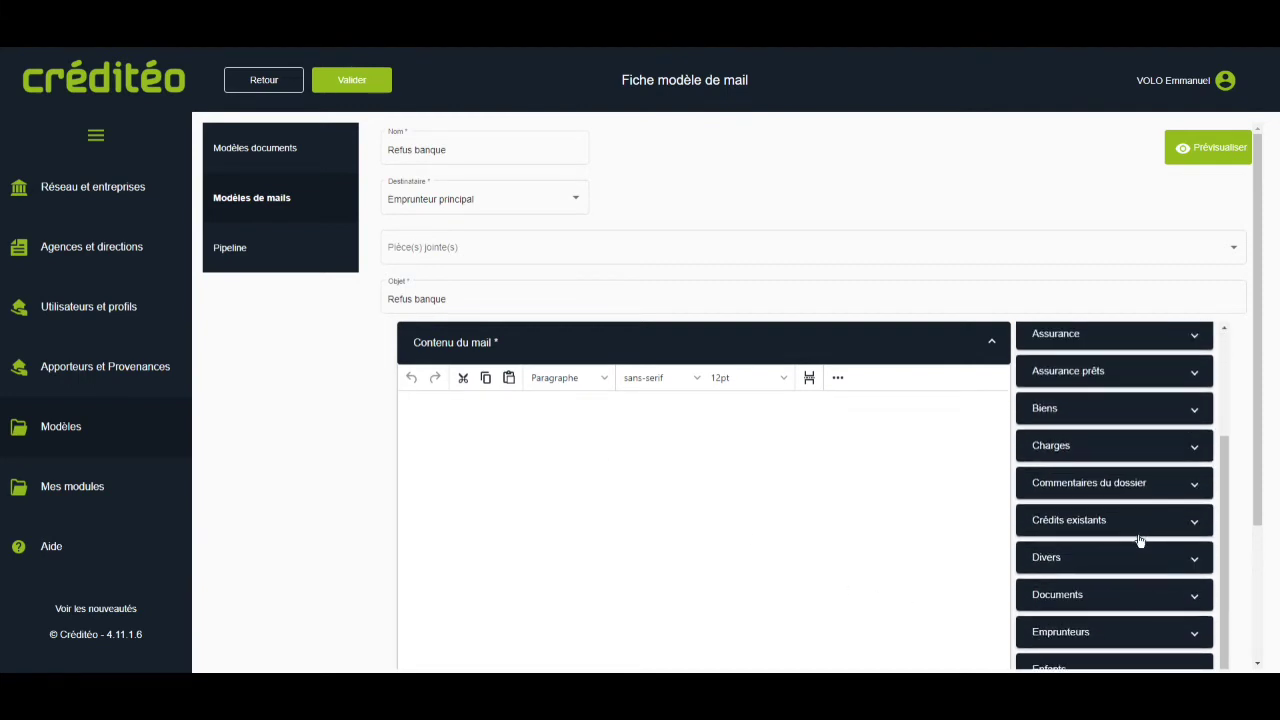
scroll(1138, 540, "down", 1)
left_click(1129, 566)
scroll(1130, 628, "down", 1)
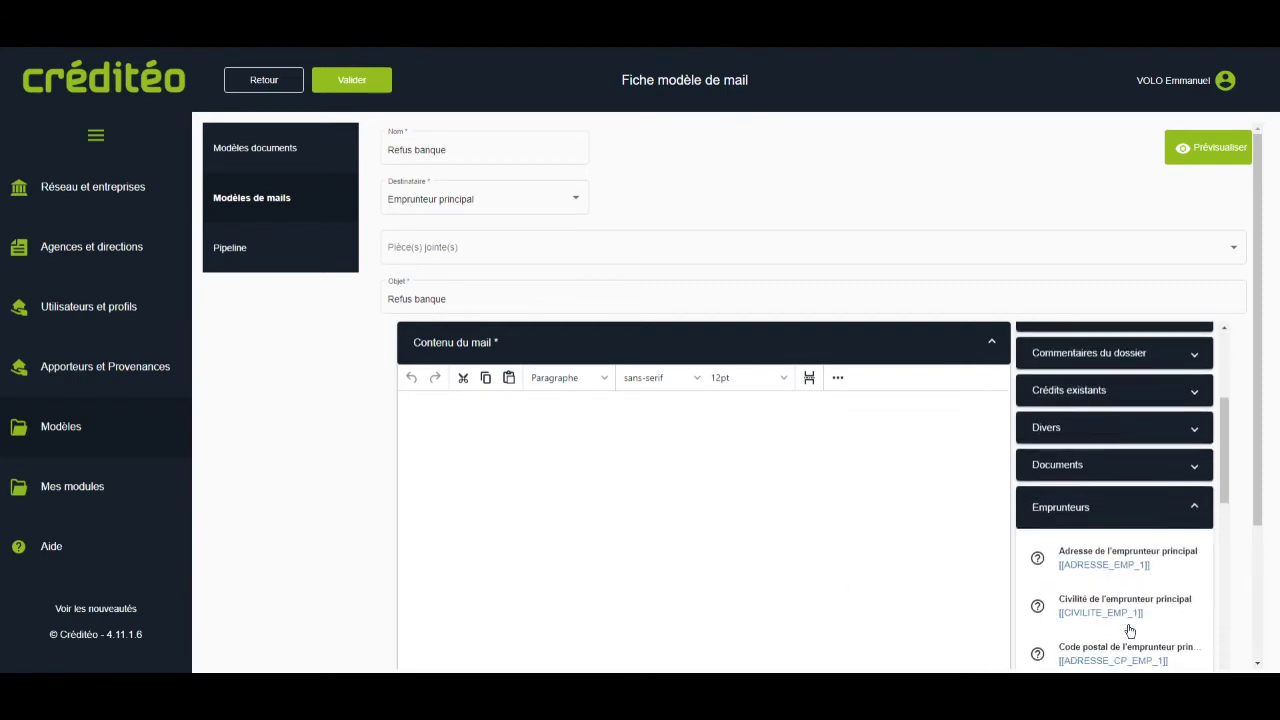
left_click(1126, 612)
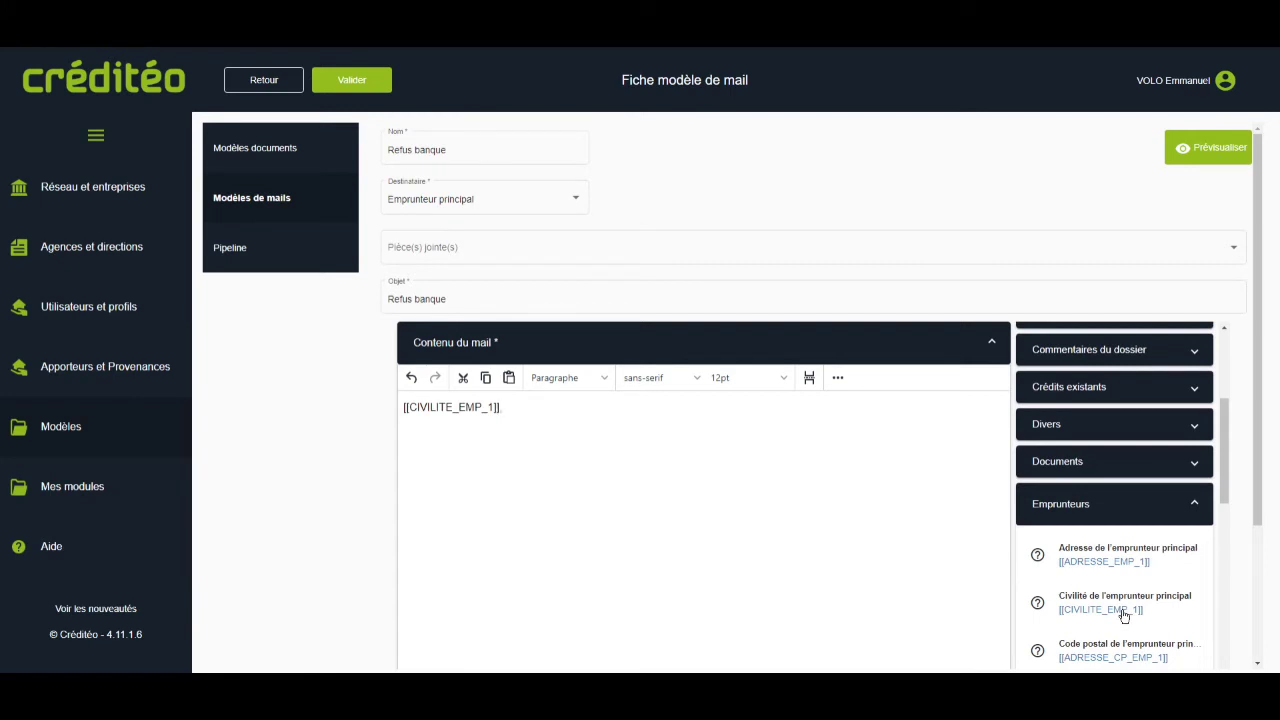
Add the paragraph "Suite à l'étude des éléments de votre dossier, nous avons le regret de vous annoncer que notre partenaire bancaire ne peut financer votre projet.".
key("Return")
type("Suite à l'étude des éléments de")
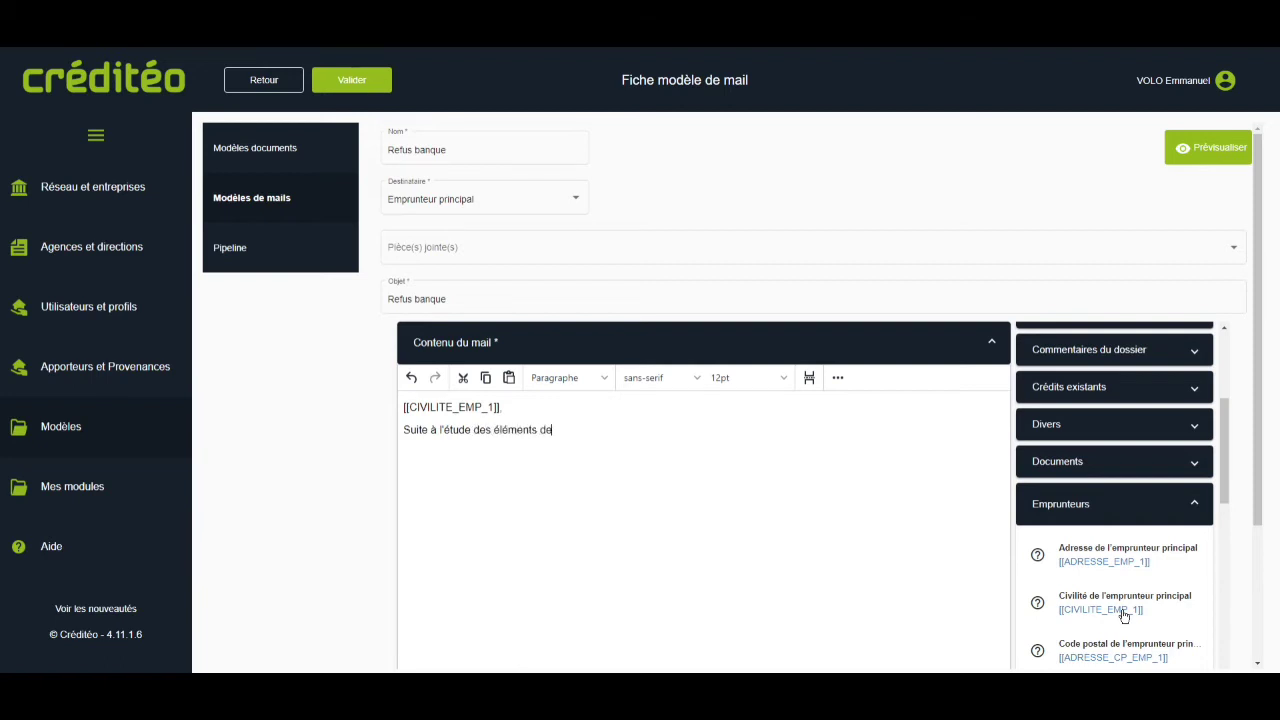
type(" votre dossier, nous avons le reg")
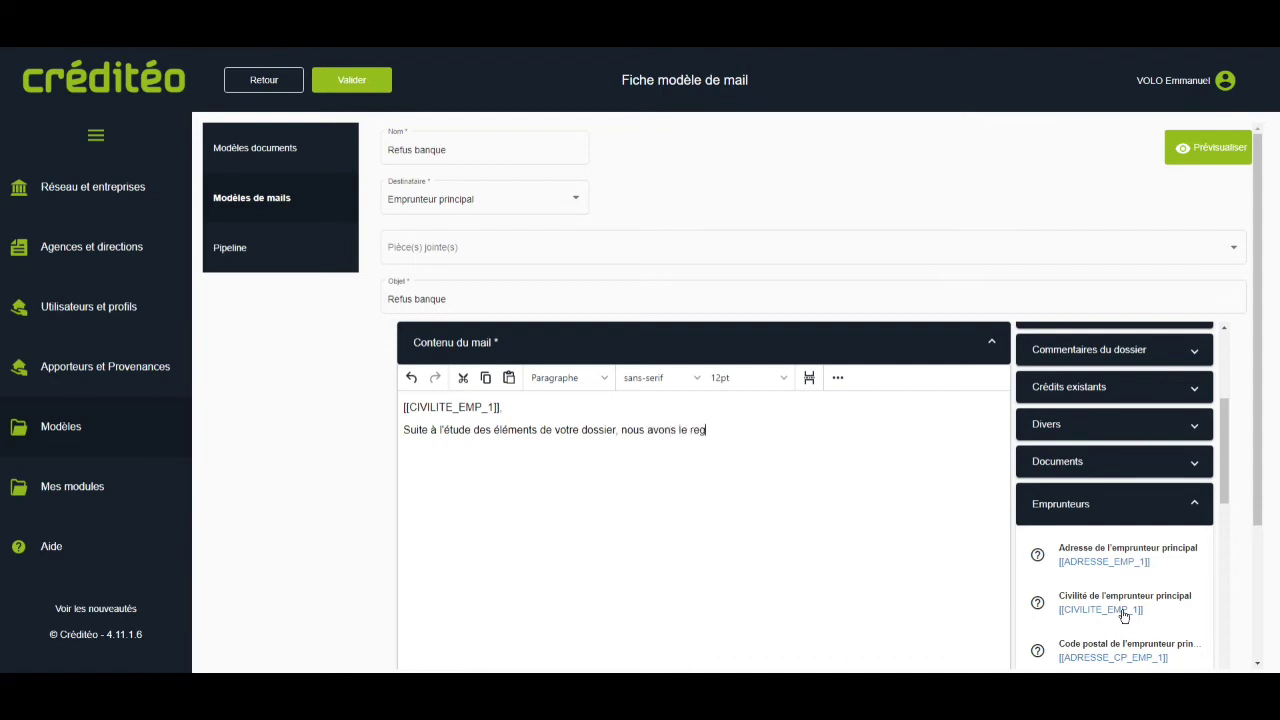
type("ret de vous annoncer que notre ")
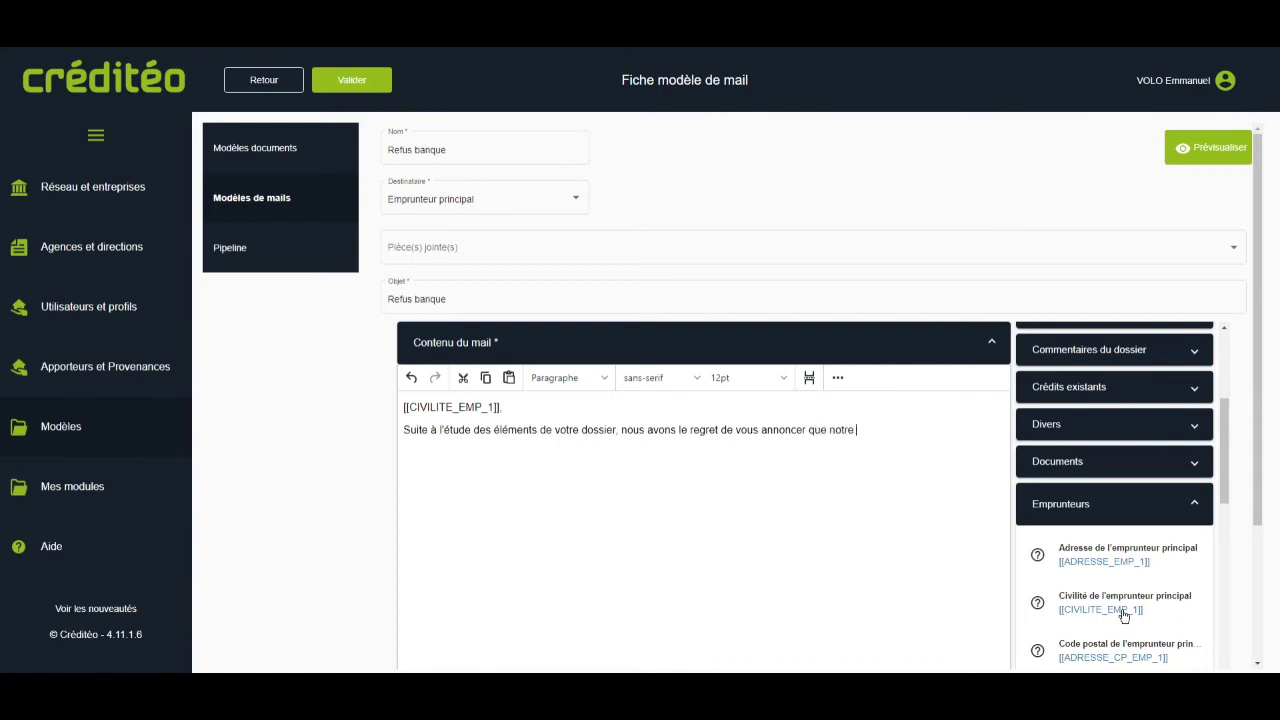
type("partenaire bancaire ne peut ")
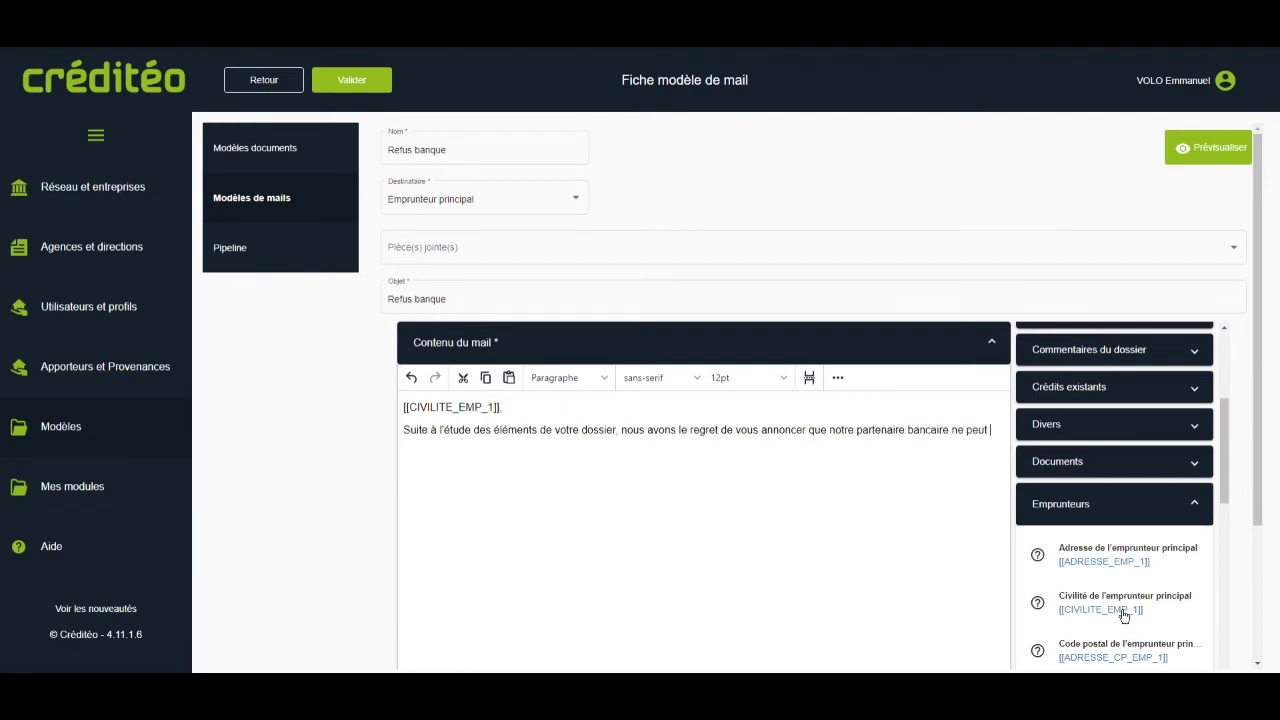
type("finan")
type("ce")
type("r votre")
type(" projet.  ")
Add the closing paragraph "Nous vous remercions de votre compréhension et restons à votre entière disposition." with a blank line after it.
type("Nous")
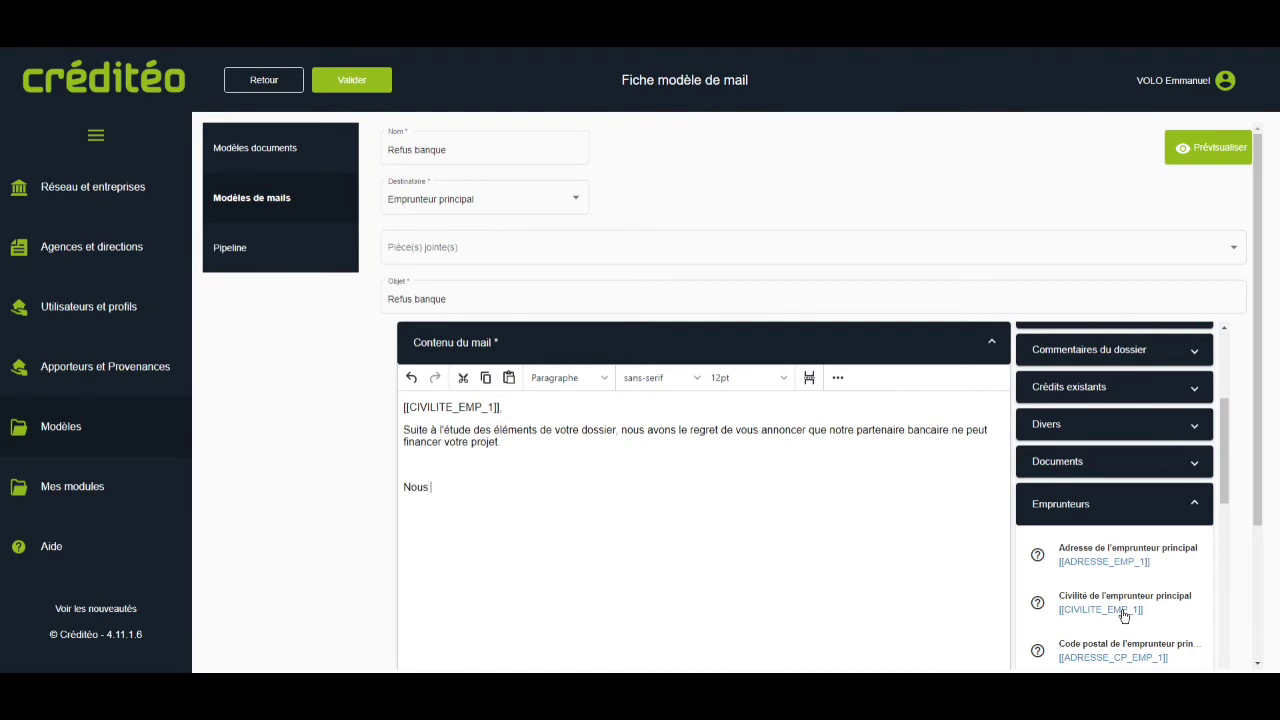
type(" vous remercions de votre ")
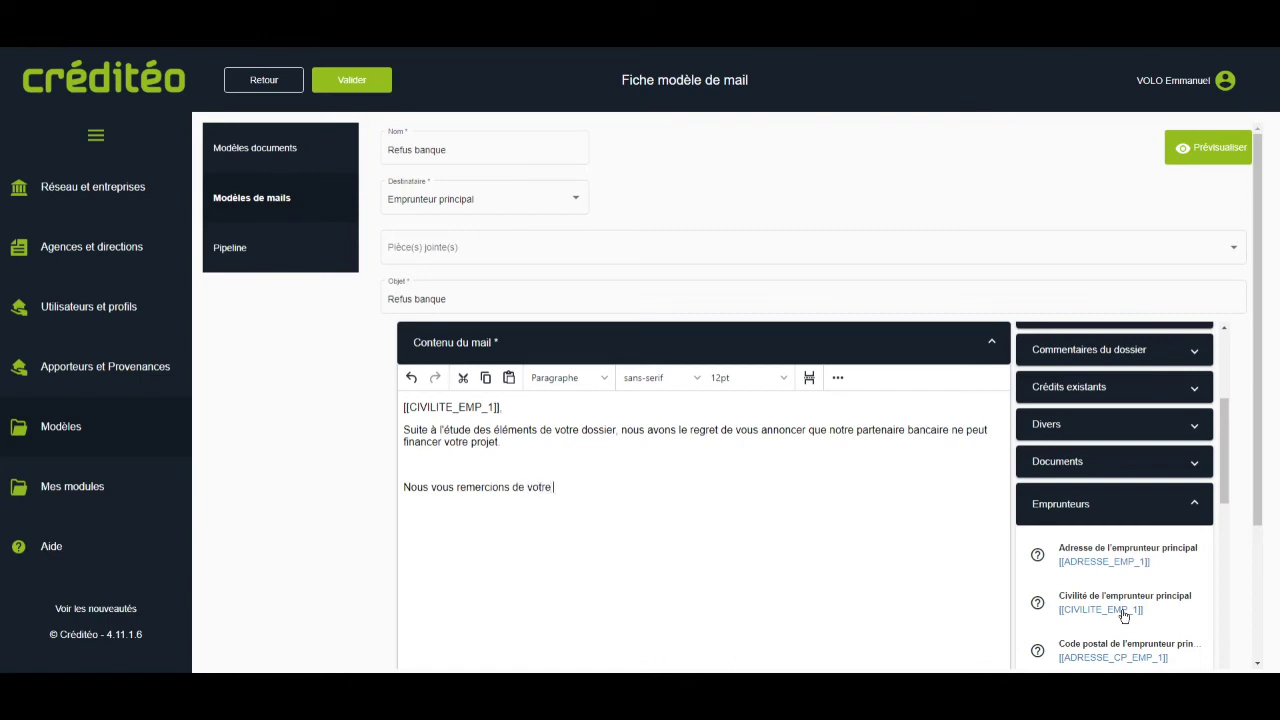
type("compréhension et restons ")
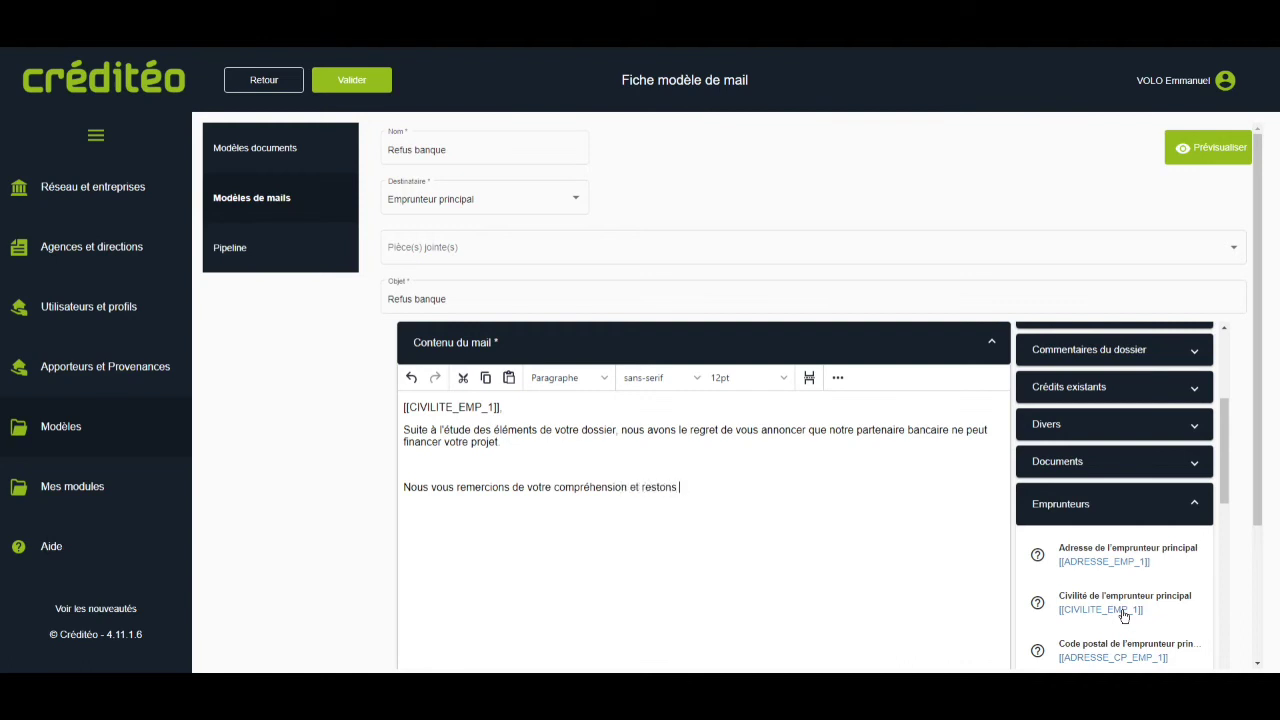
type("à votre entière disposition.  ")
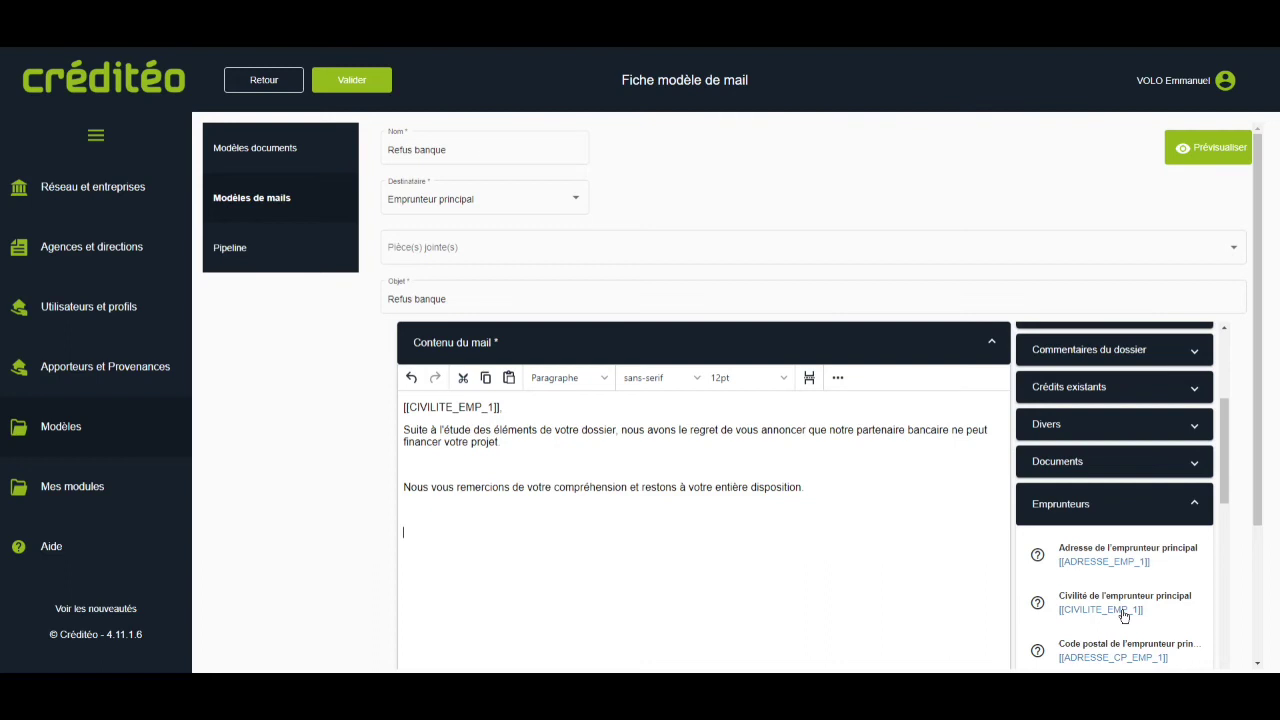
End the mail body with the sign-off "Bien à vous" and save the "Refus banque" template.
type("Bien à vous")
left_click(375, 86)
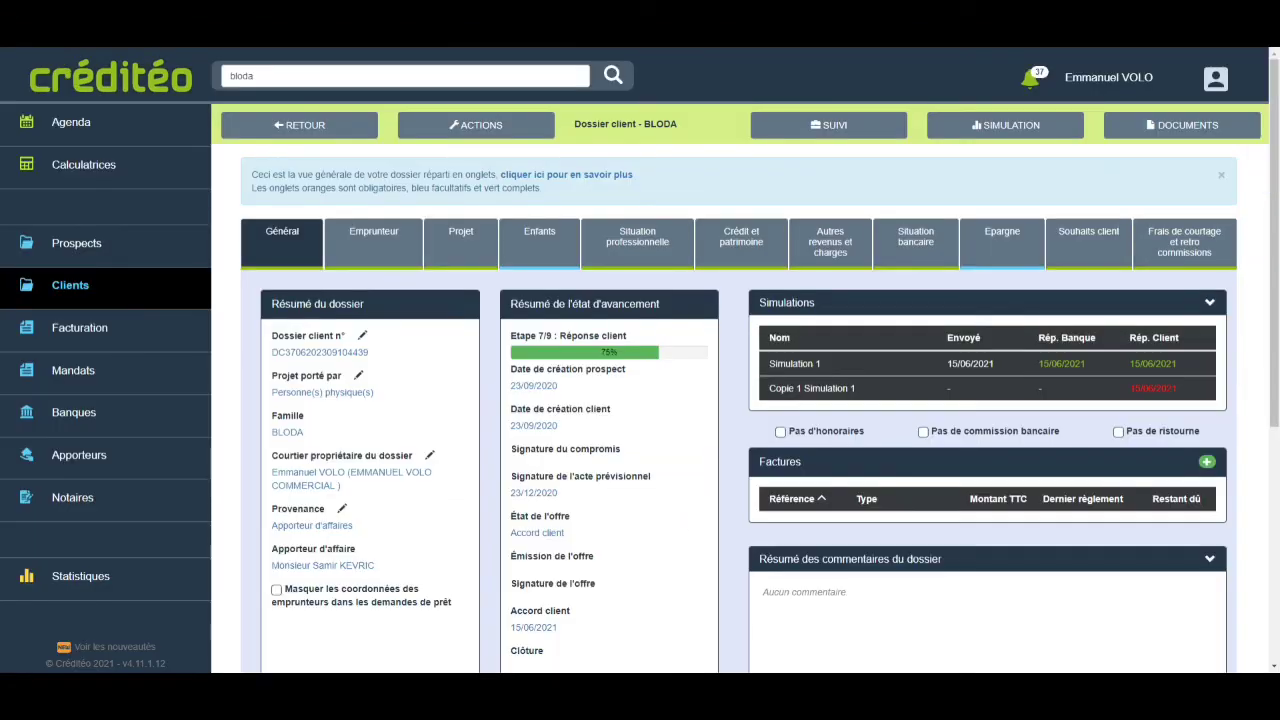
Send the client an email based on the "Refus banque" template from the client file's follow-up page.
left_click(838, 129)
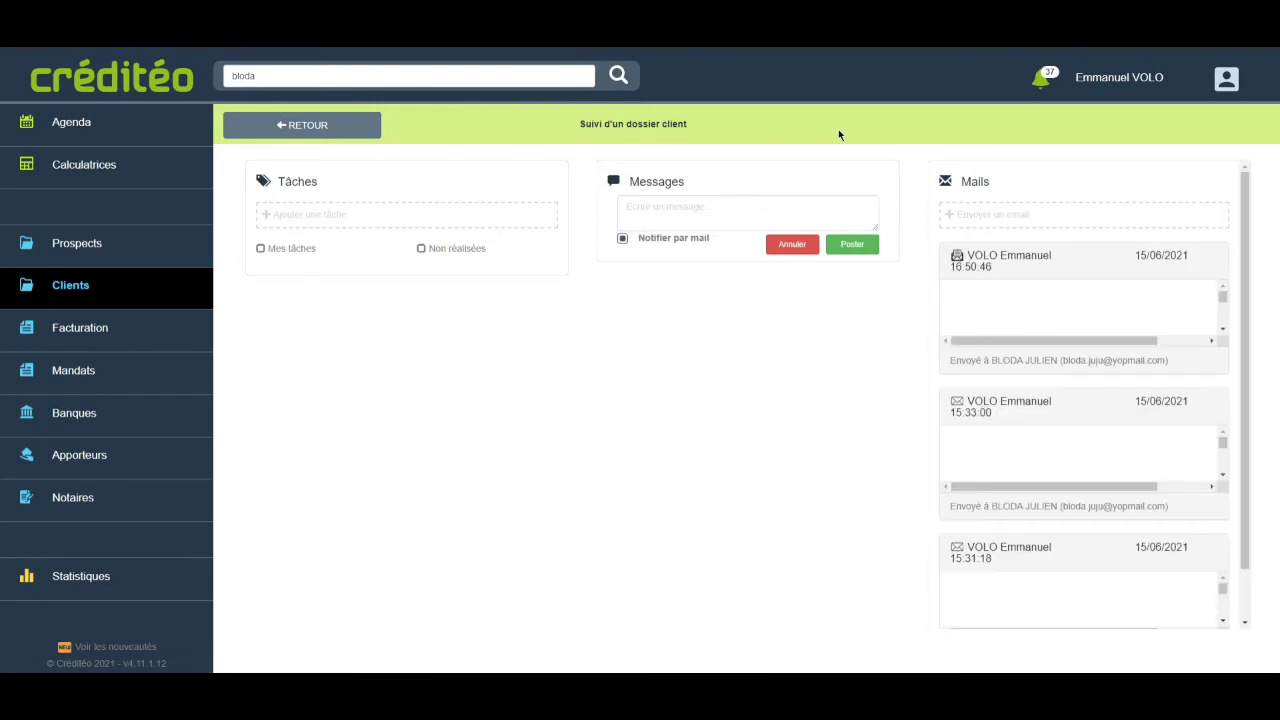
left_click(974, 215)
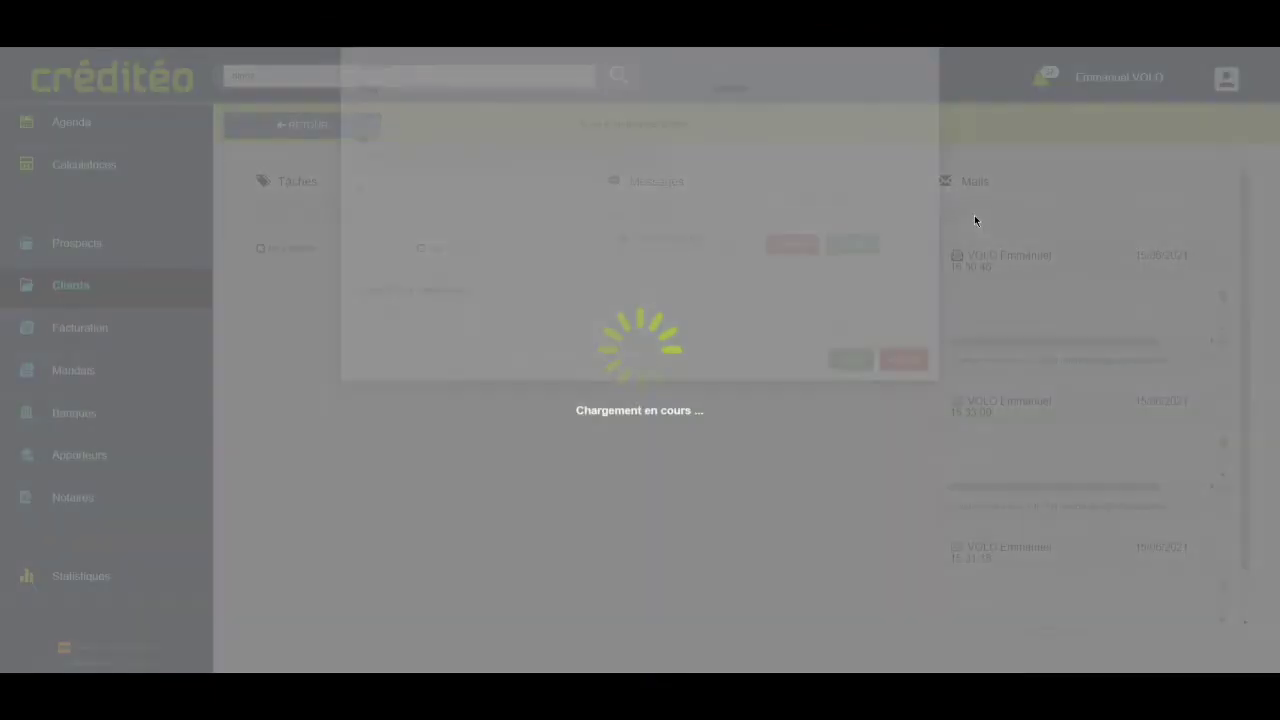
left_click(825, 162)
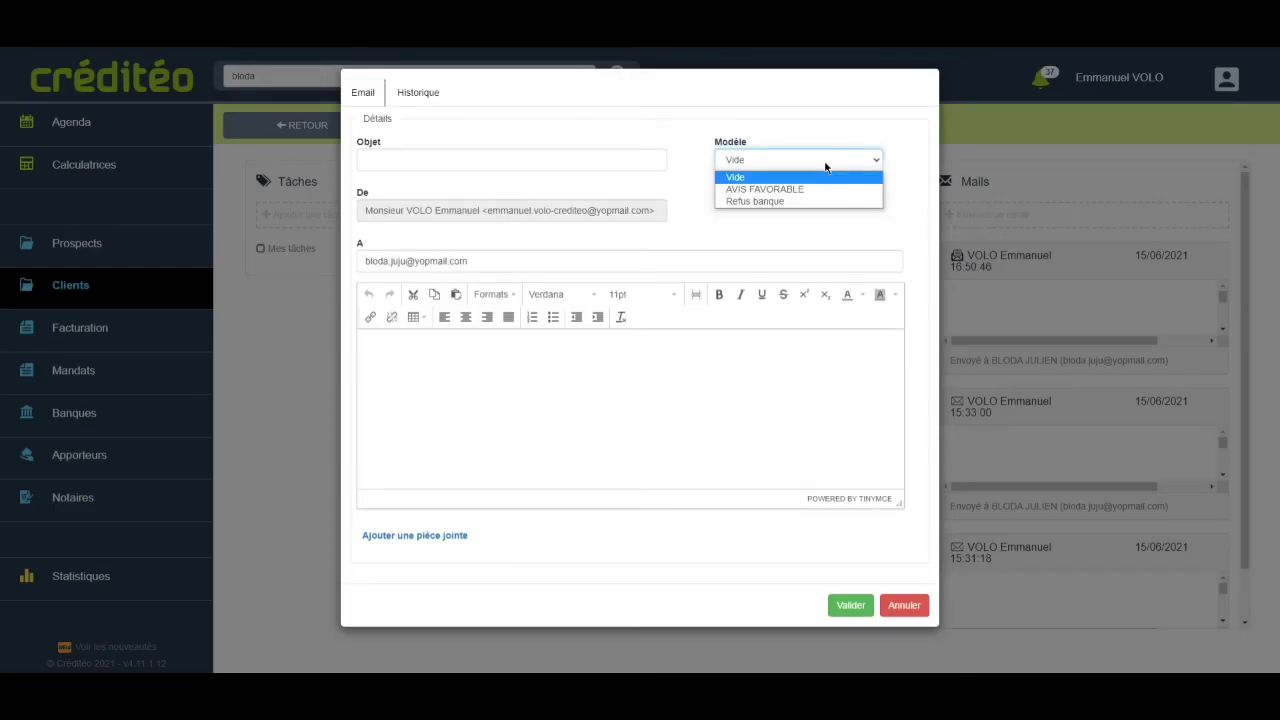
left_click(826, 202)
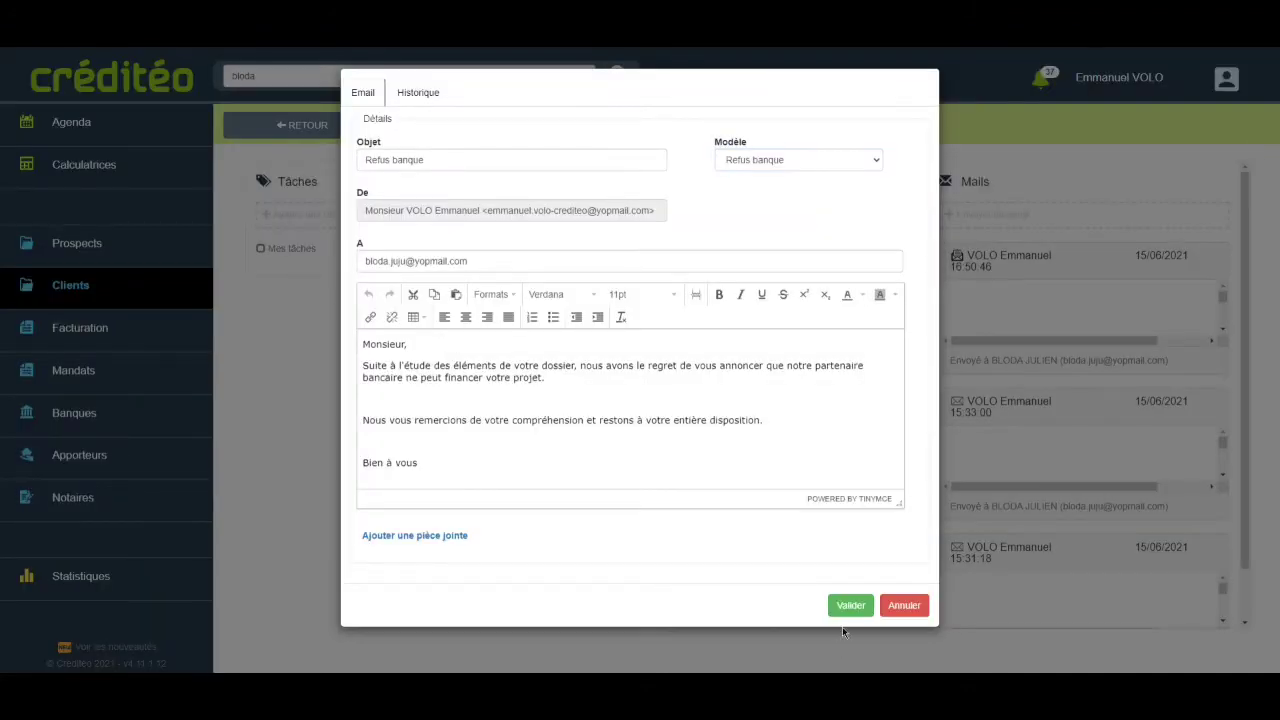
left_click(849, 606)
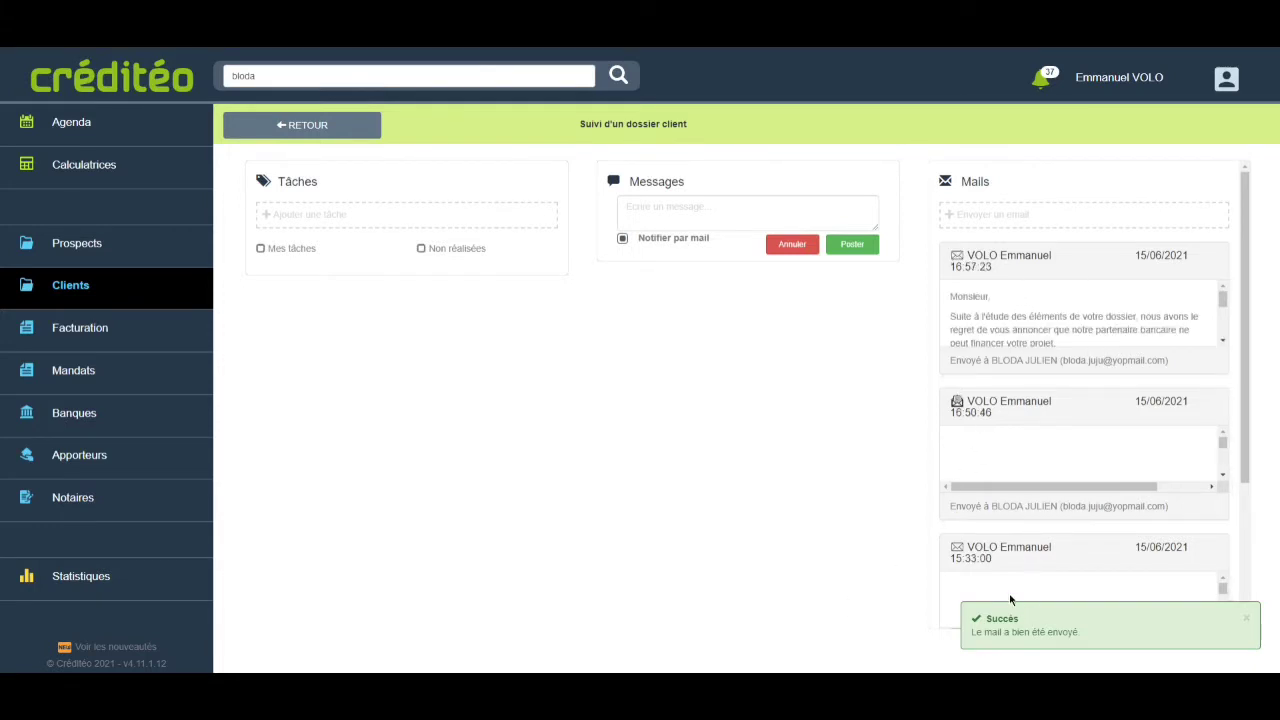
Send the main borrower the online borrower space access email from the client file, using the "Compte emprunteur" template.
left_click(303, 128)
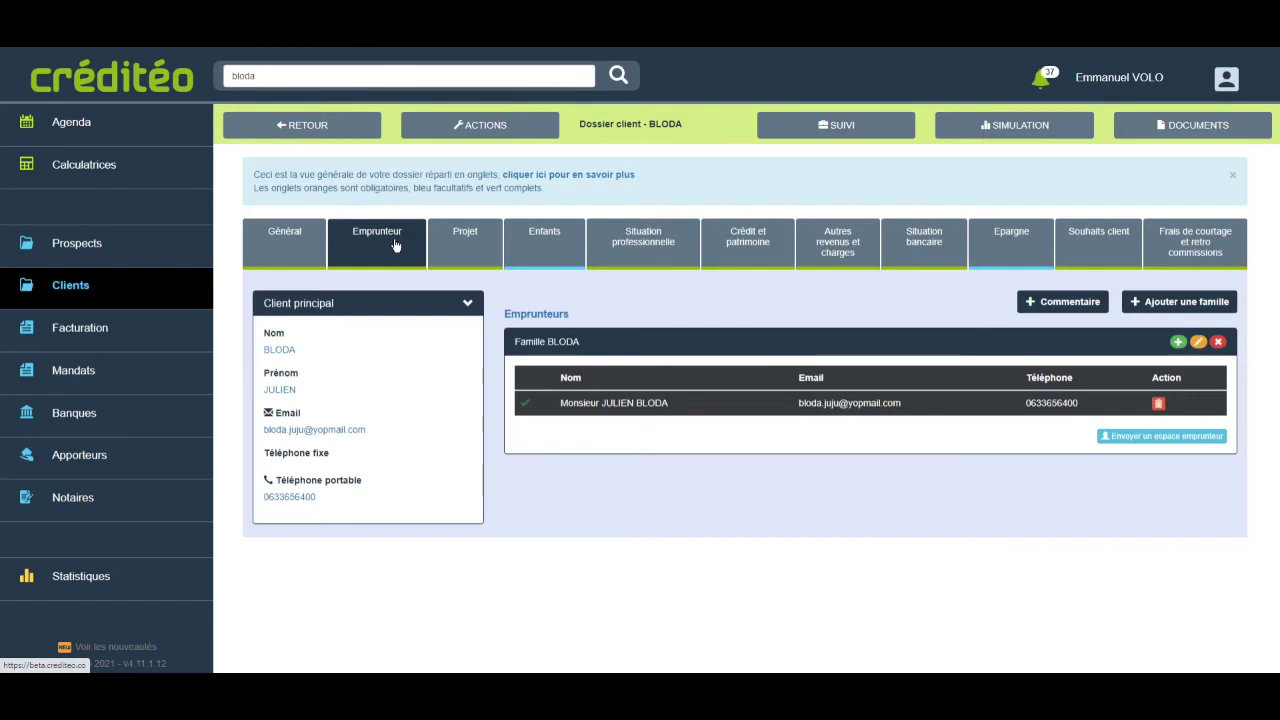
left_click(1123, 440)
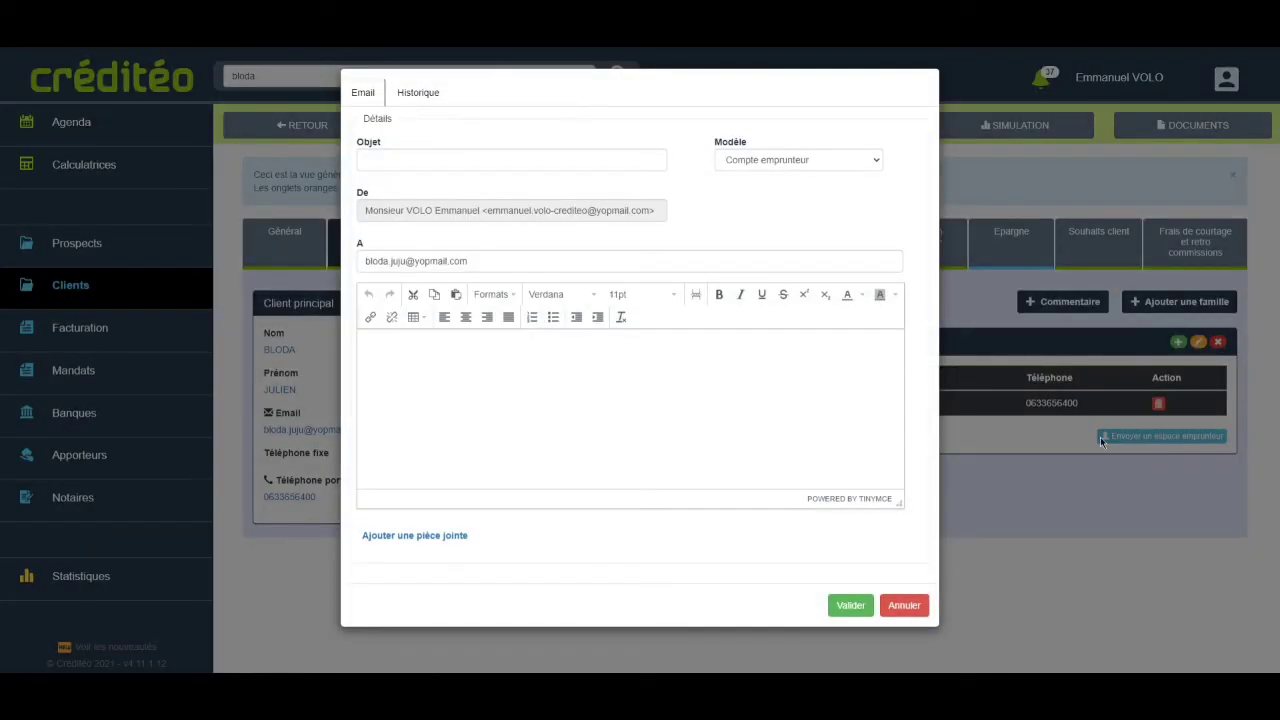
scroll(857, 417, "down", 5)
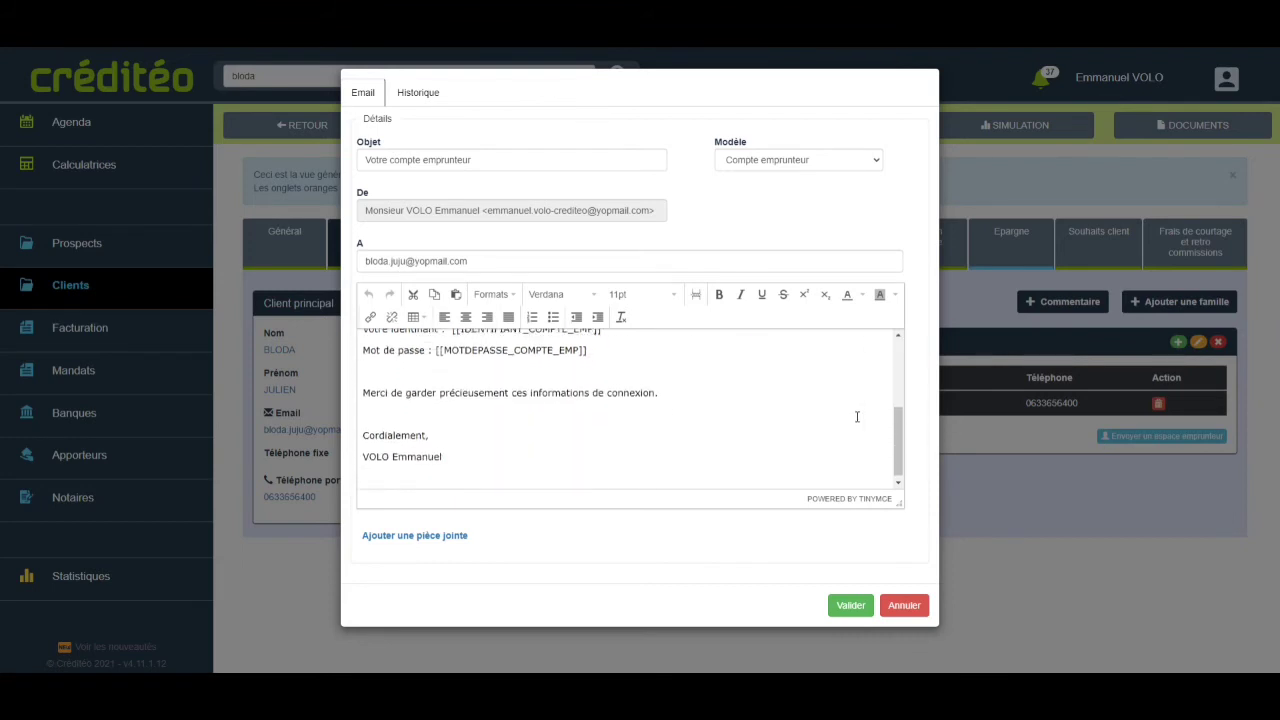
scroll(857, 417, "up", 5)
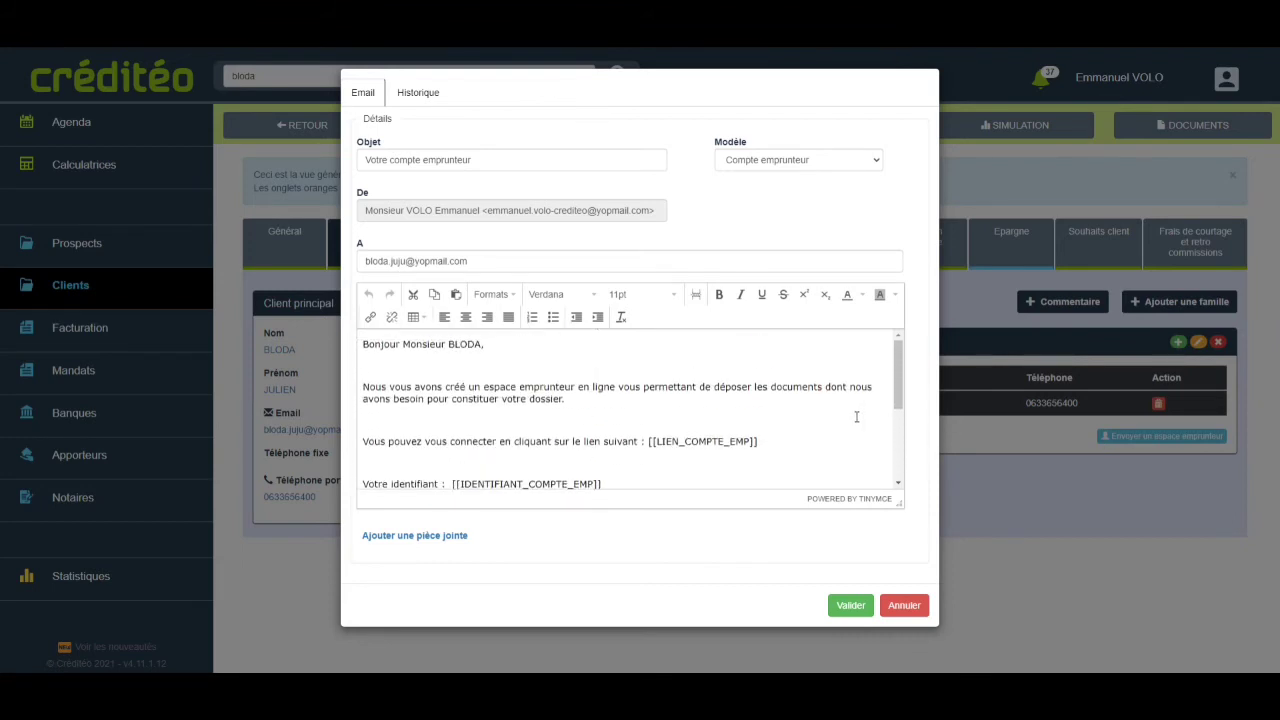
scroll(857, 417, "down", 2)
left_click(848, 604)
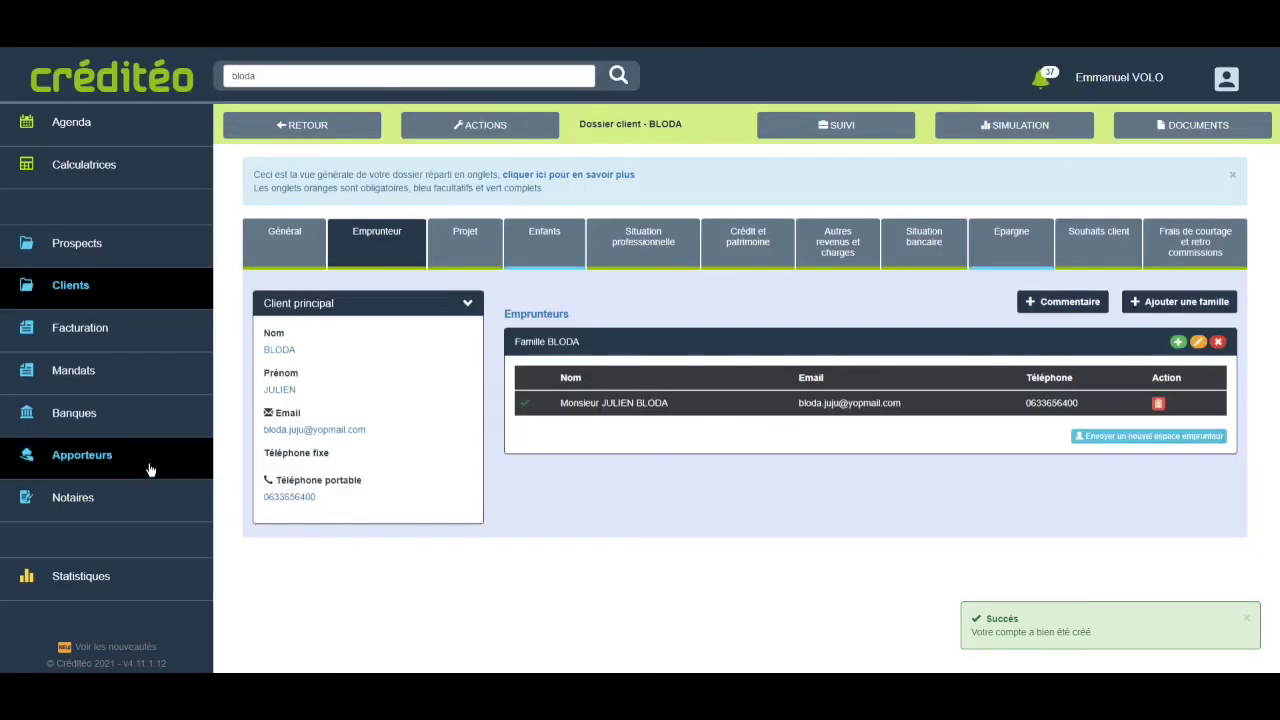
Send the partner space link to the first contact of the business introducer Cactus immobilier, using the "Compte apporteur" template.
left_click(150, 469)
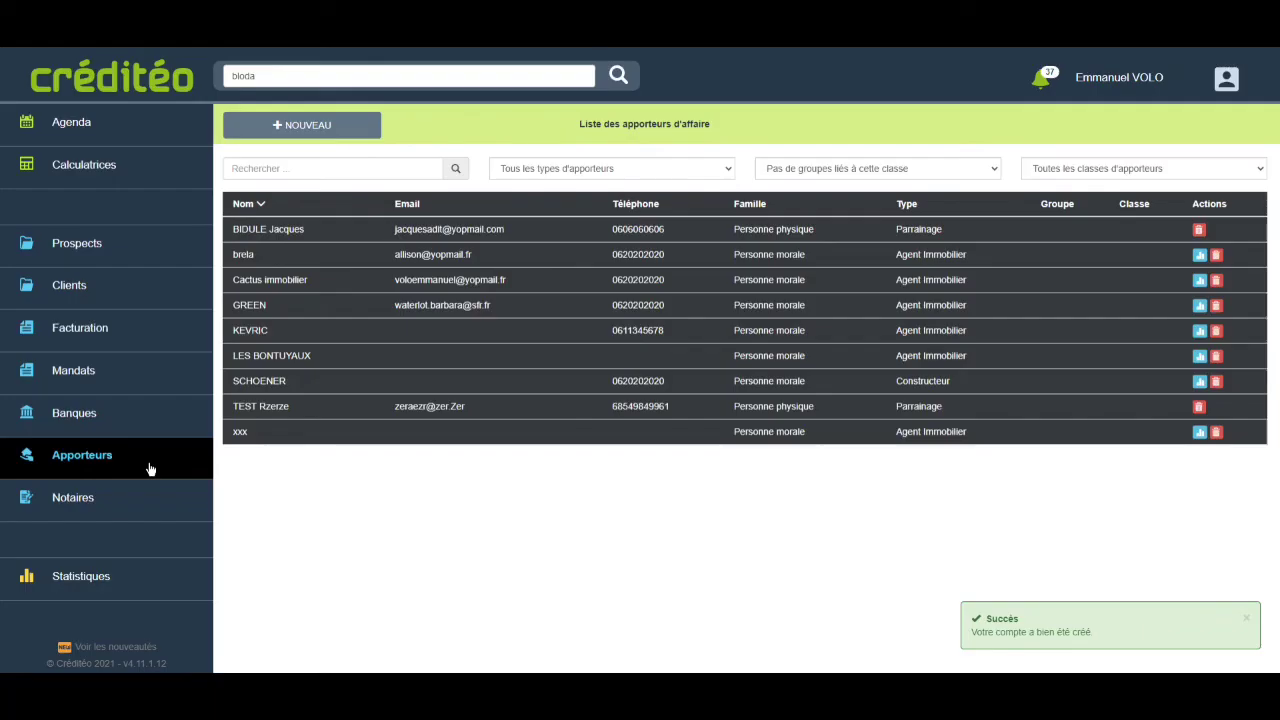
left_click(313, 278)
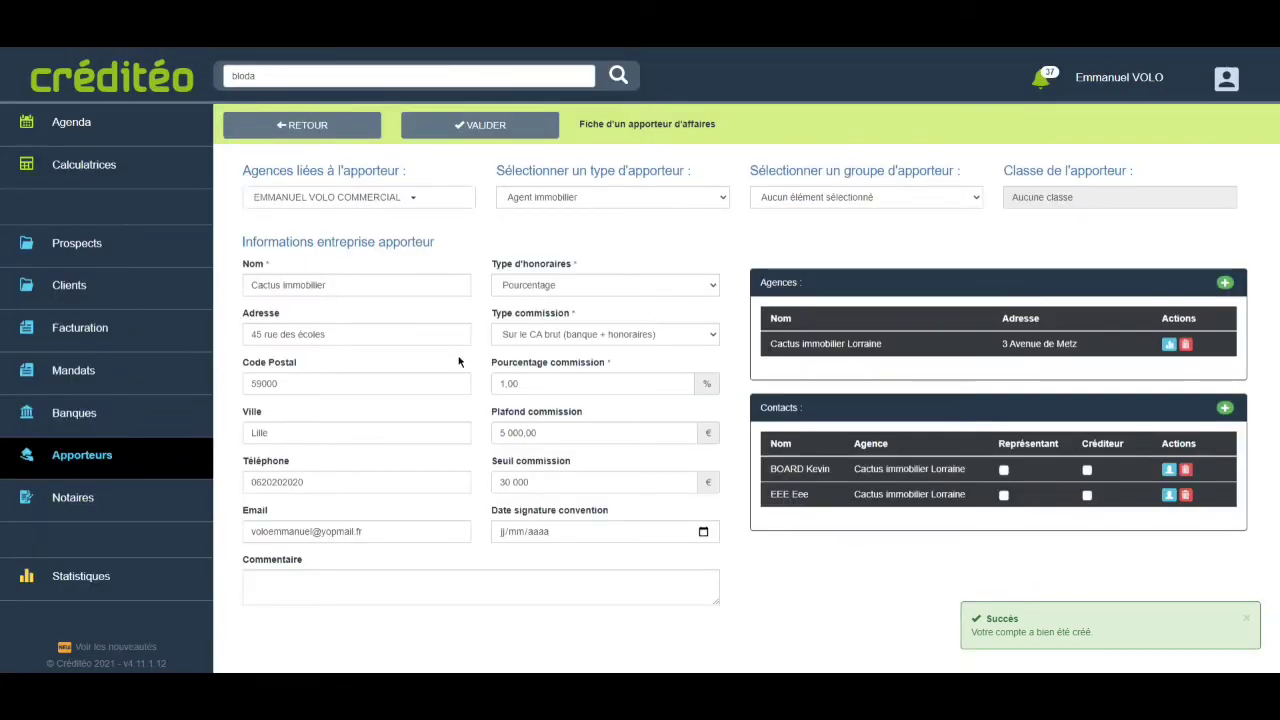
left_click(874, 474)
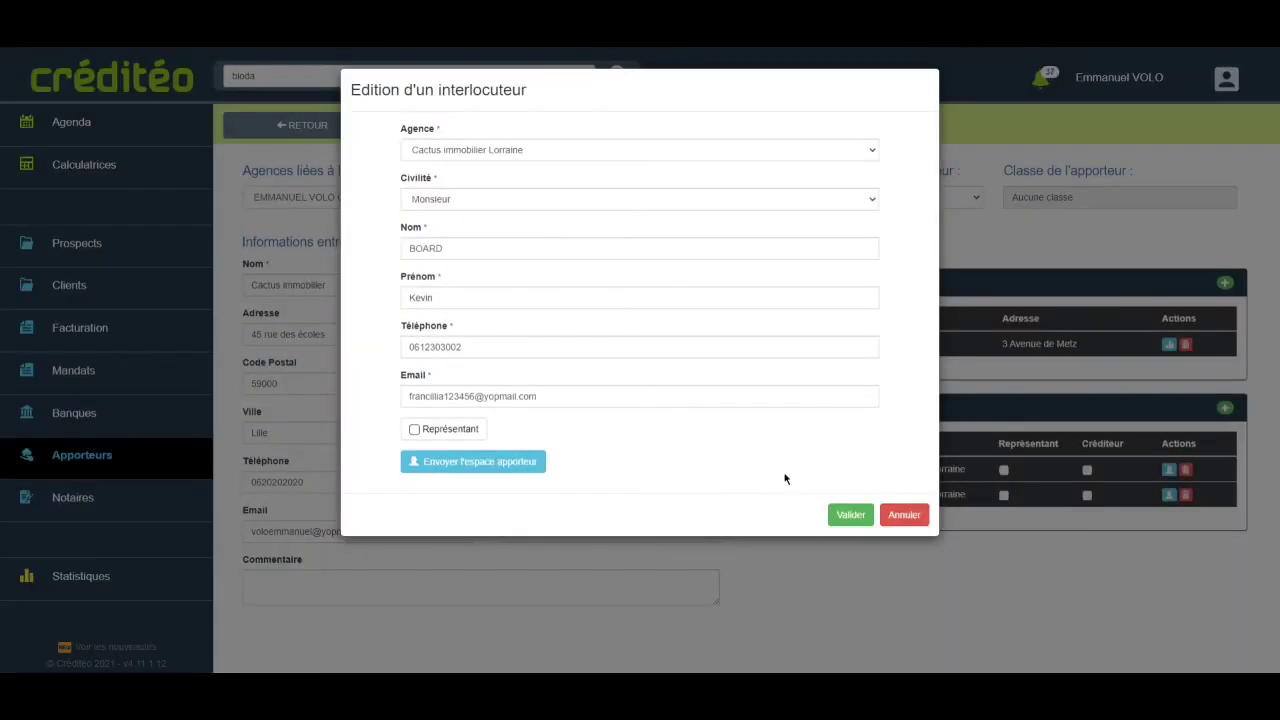
left_click(487, 462)
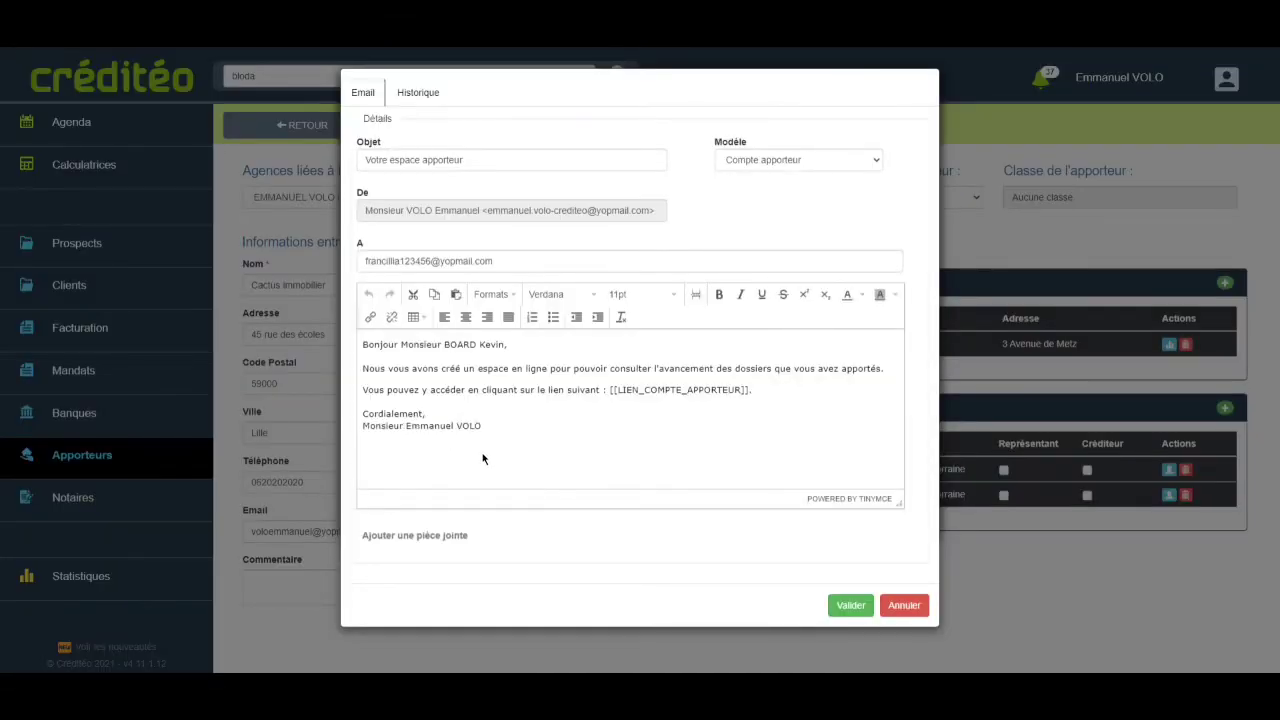
left_click(848, 606)
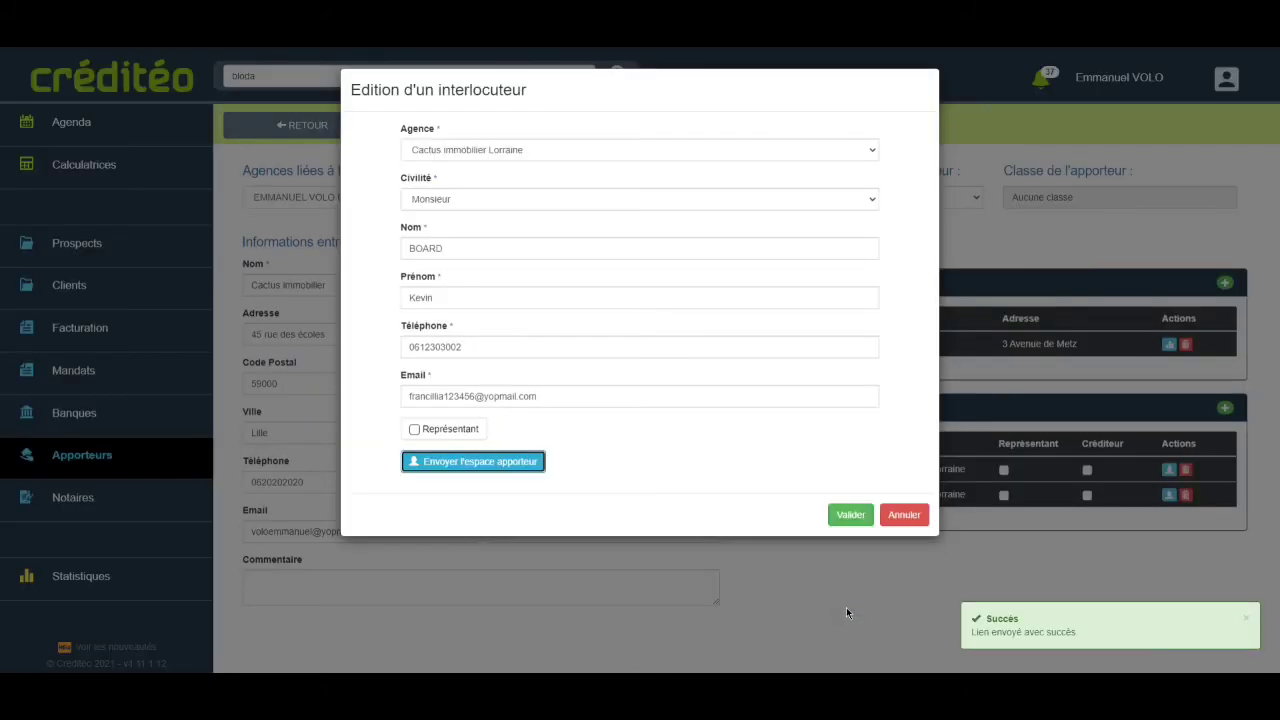
left_click(904, 516)
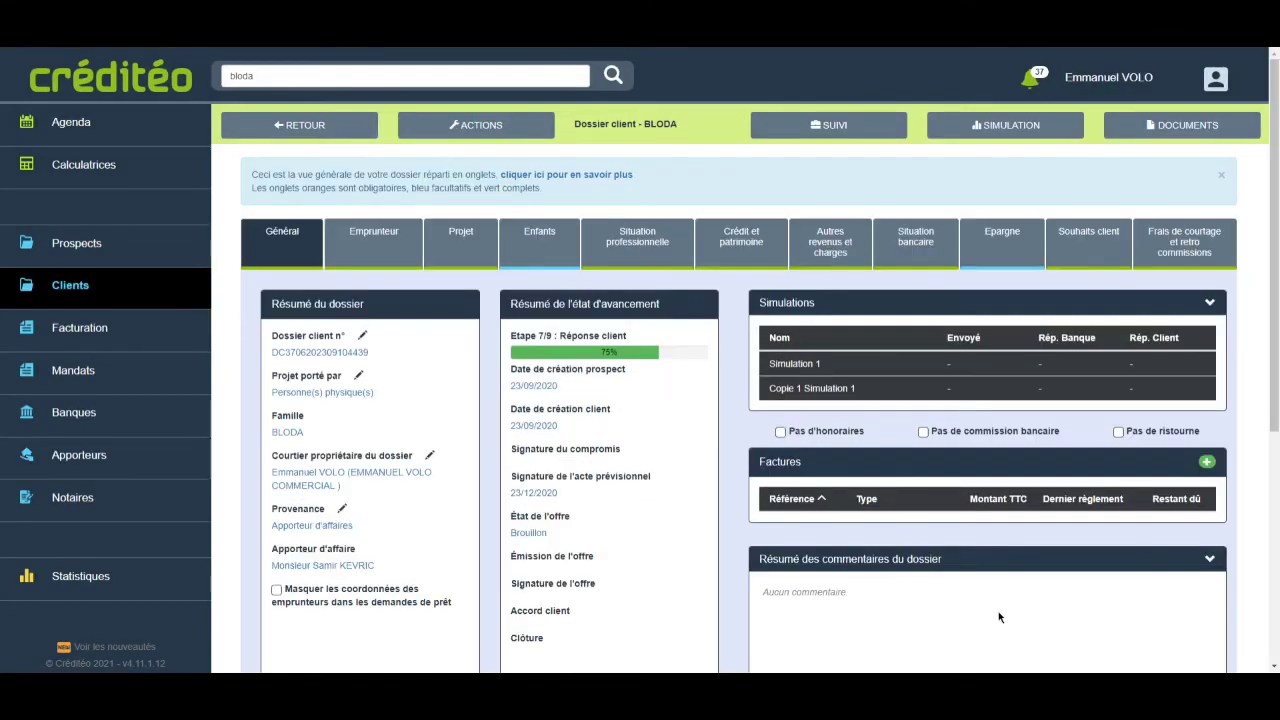
Set Simulation 1's bank submission in the client file to the Caisse d'Épargne network, the CAISSE D'EPARGNE property division and the CREDIT DU NORD agency.
left_click(996, 129)
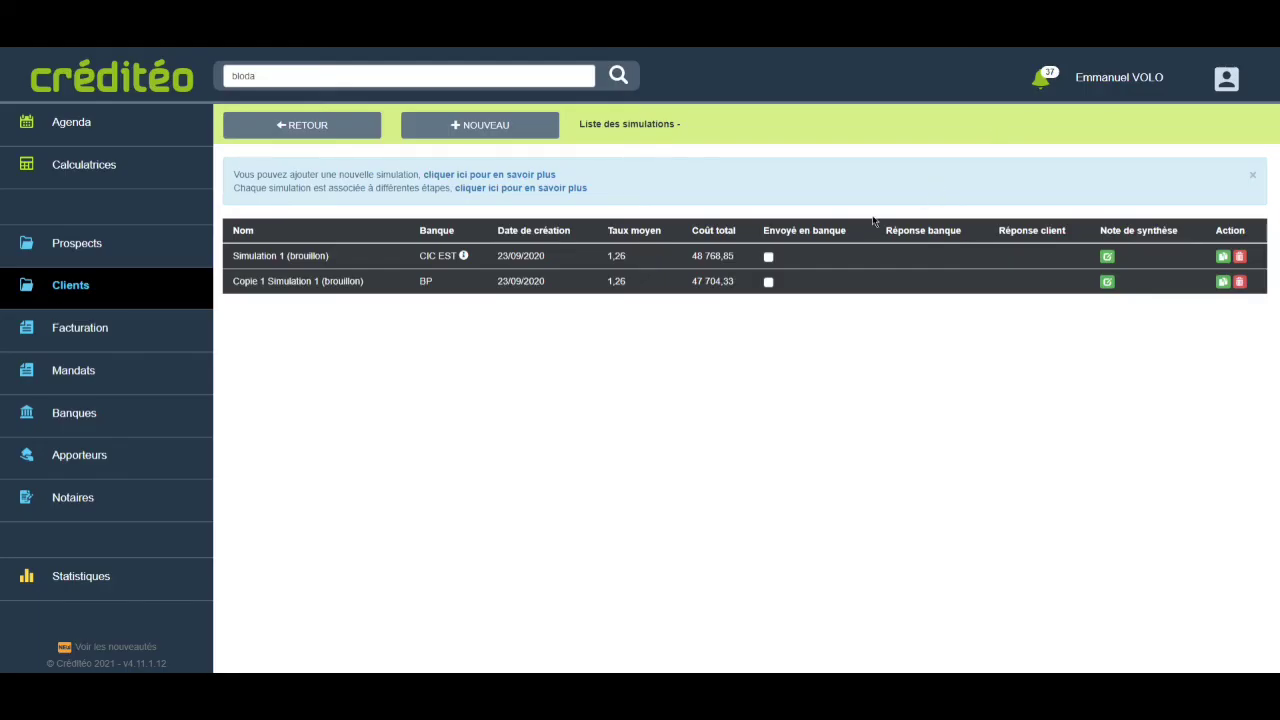
left_click(769, 257)
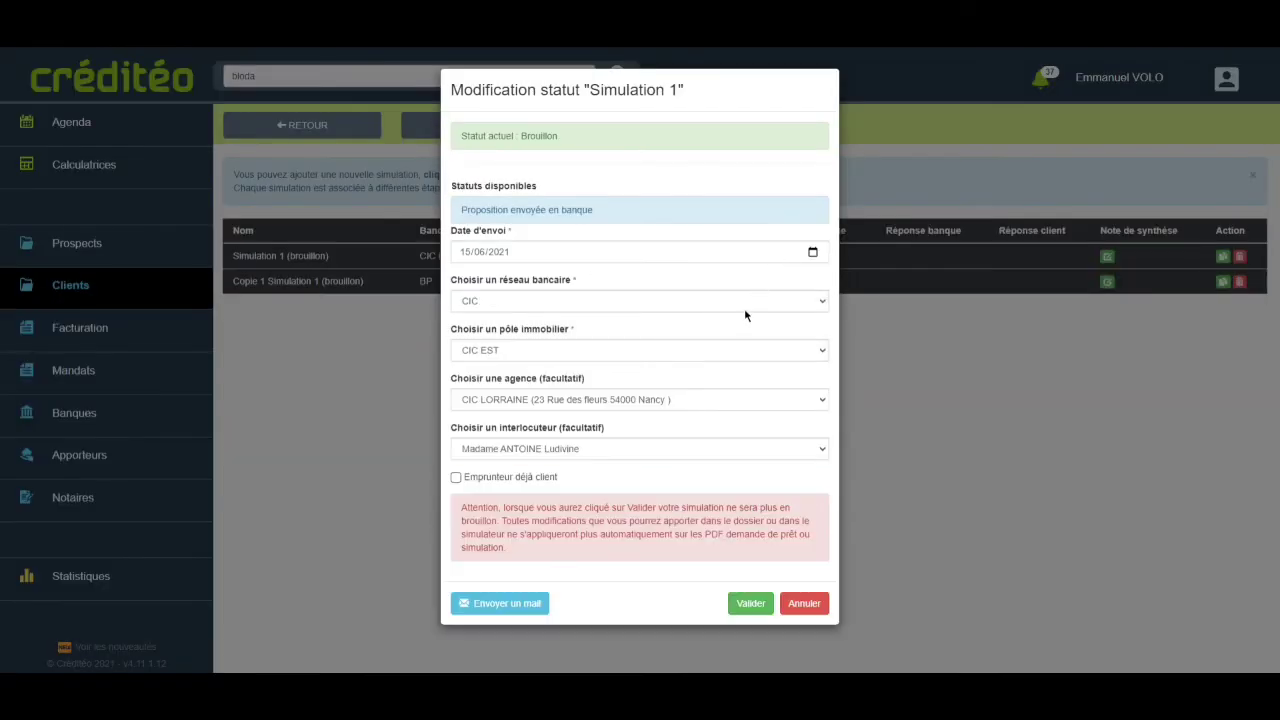
left_click(746, 309)
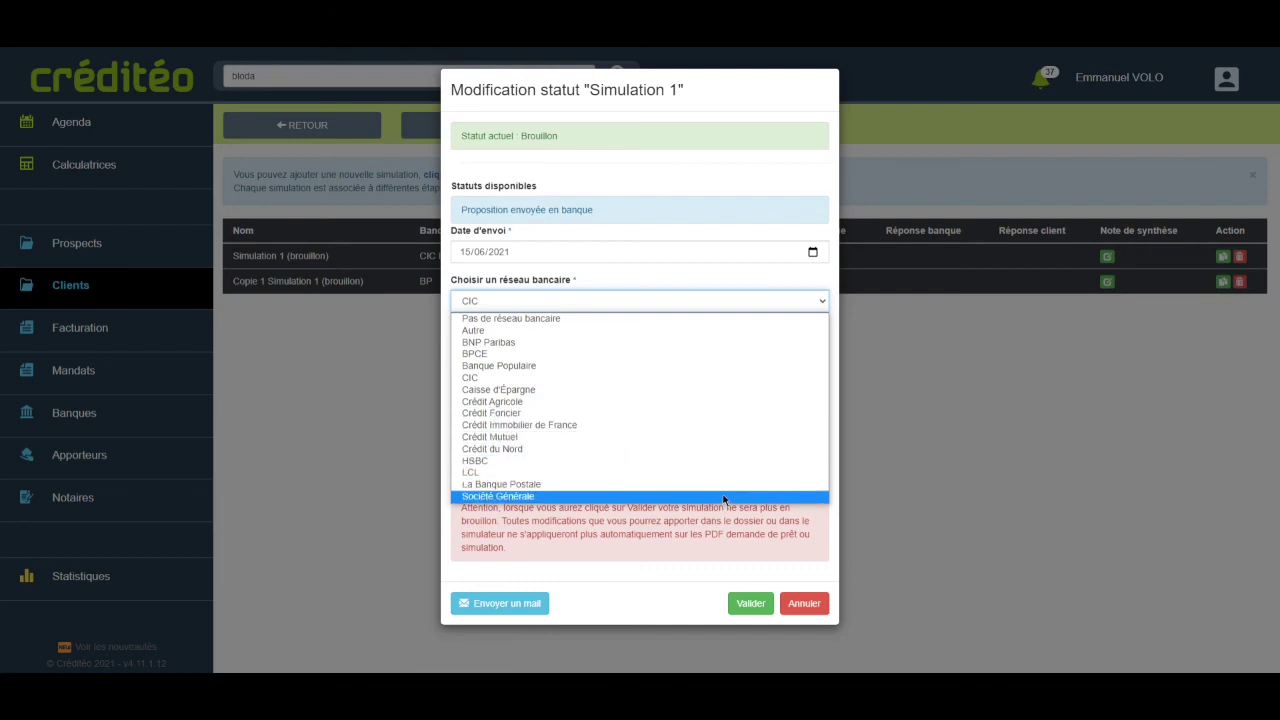
left_click(734, 390)
left_click(728, 352)
left_click(723, 382)
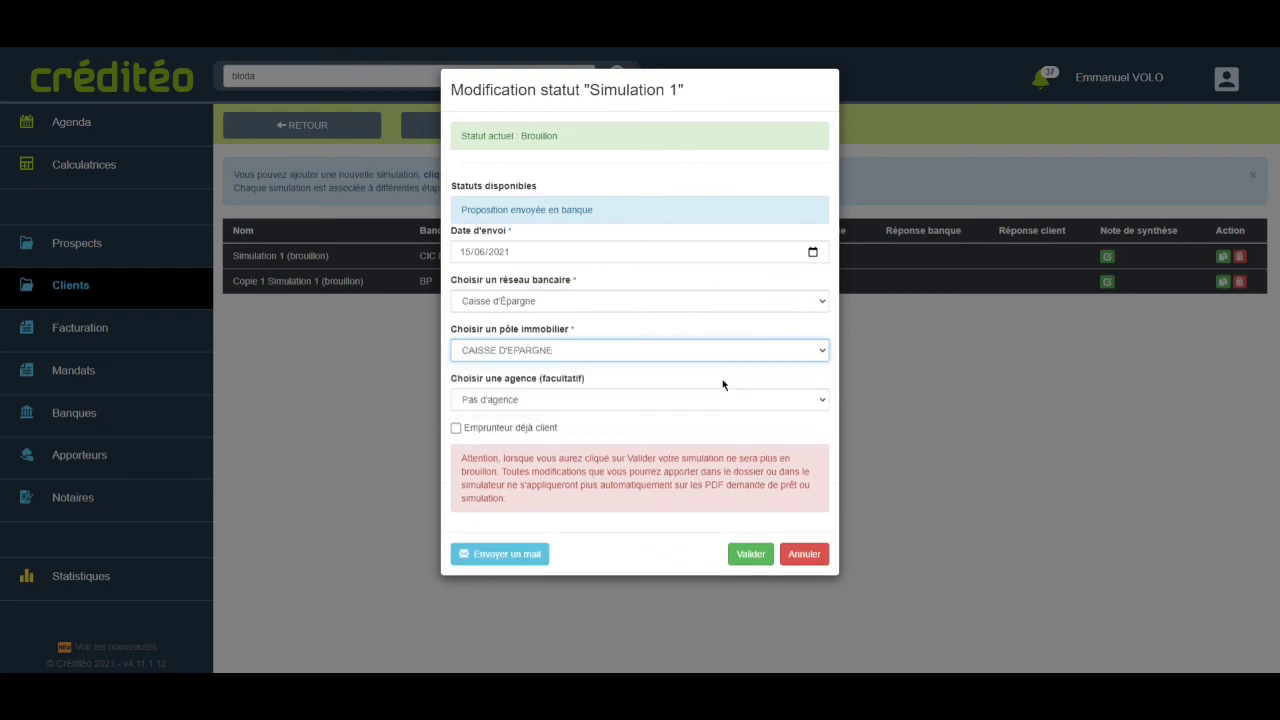
left_click(723, 399)
left_click(717, 429)
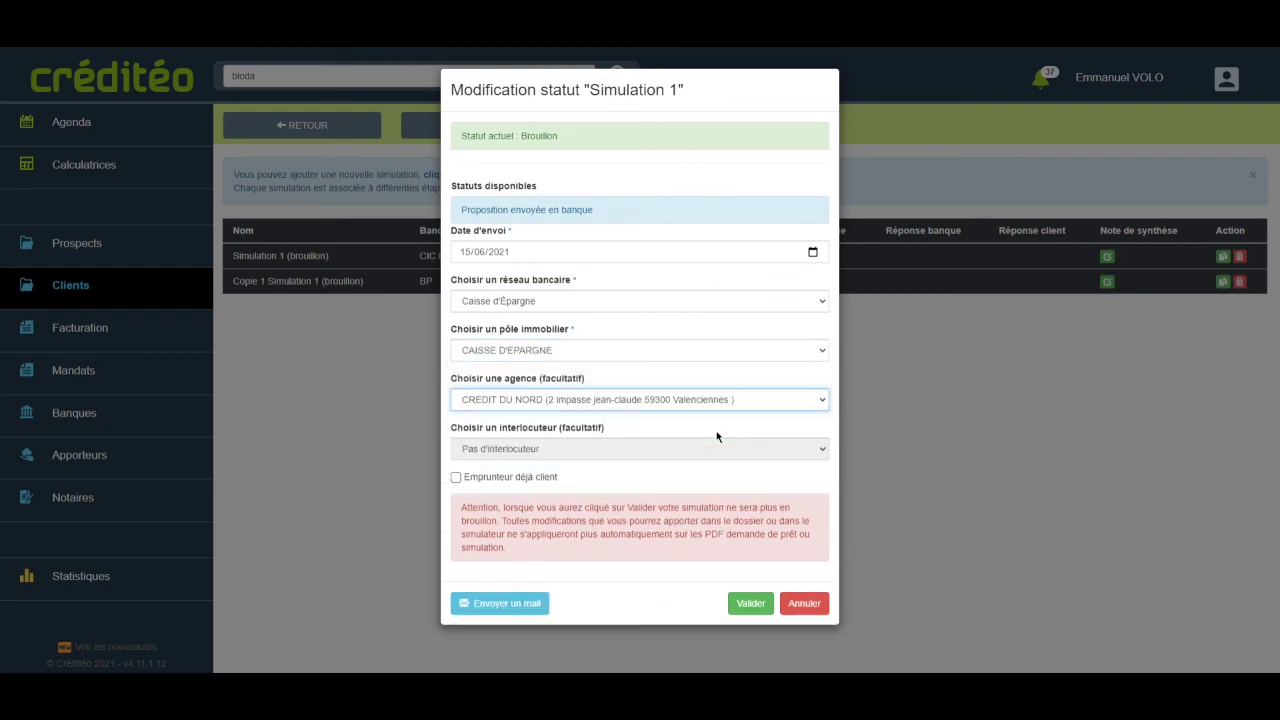
Email the loan request to the bank's address with the "Envoi en banque simulation" template, and validate Simulation 1 as sent to the bank.
left_click(530, 603)
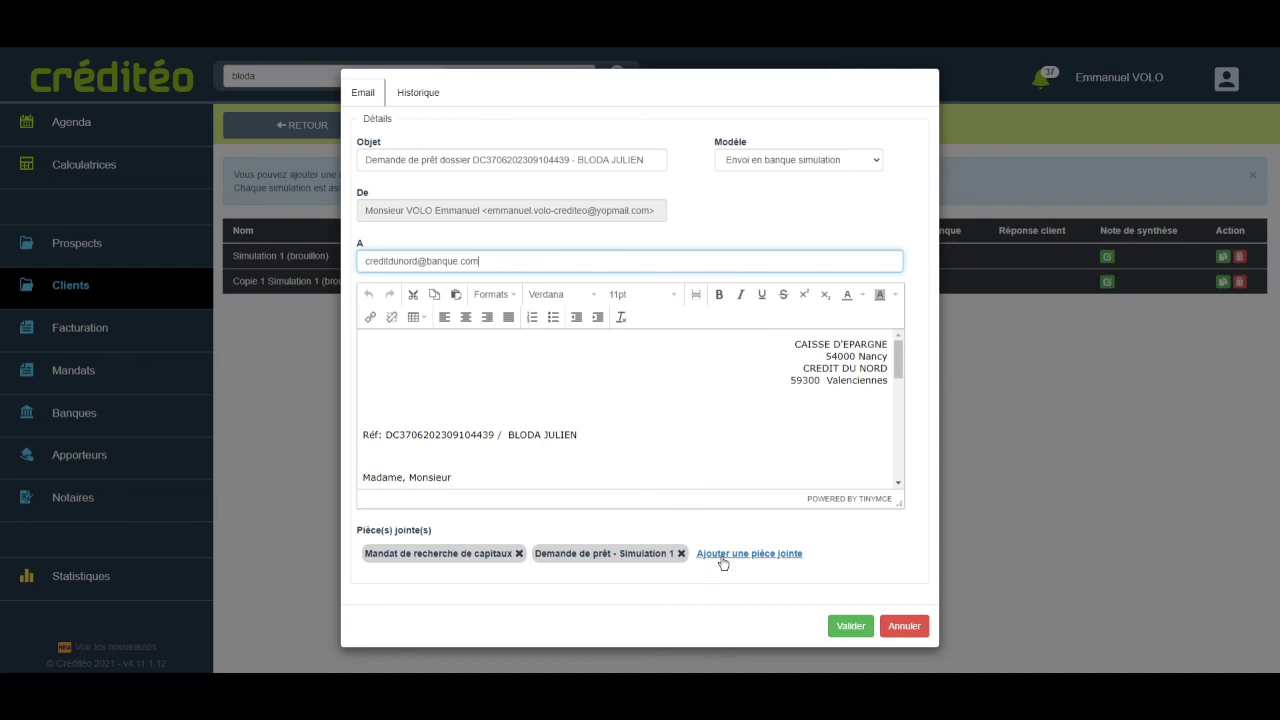
left_click(837, 626)
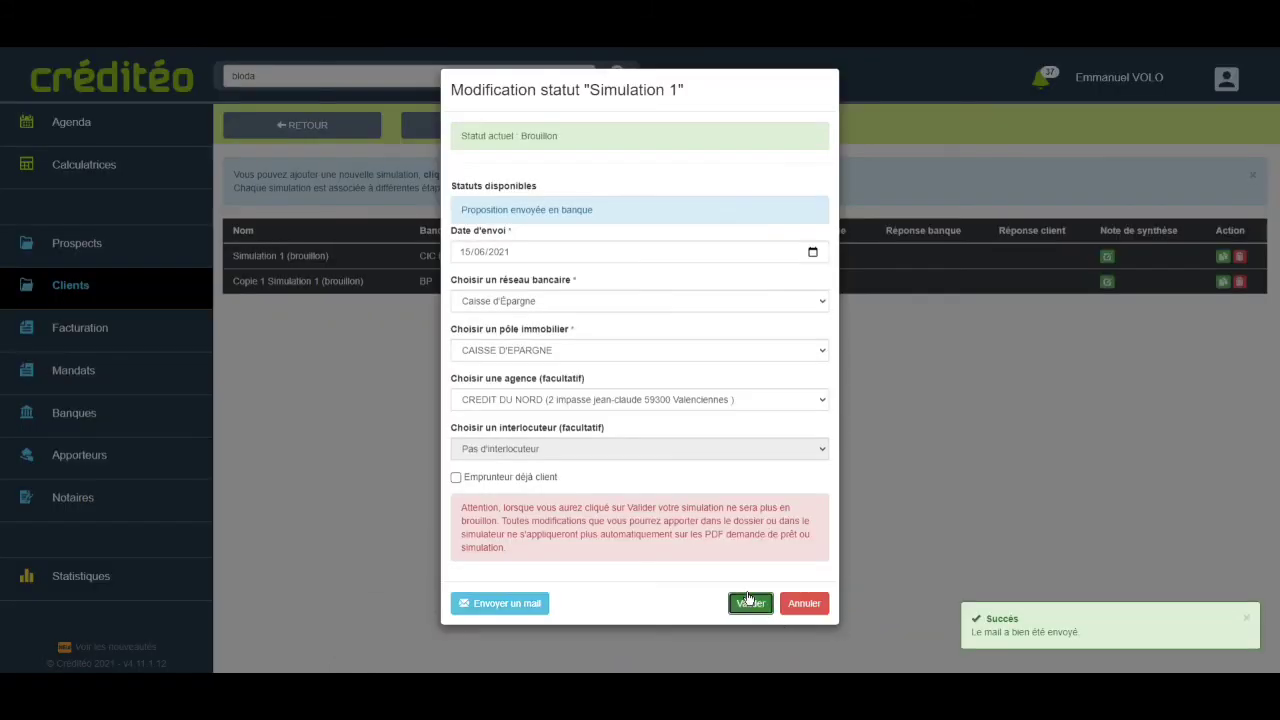
left_click(749, 600)
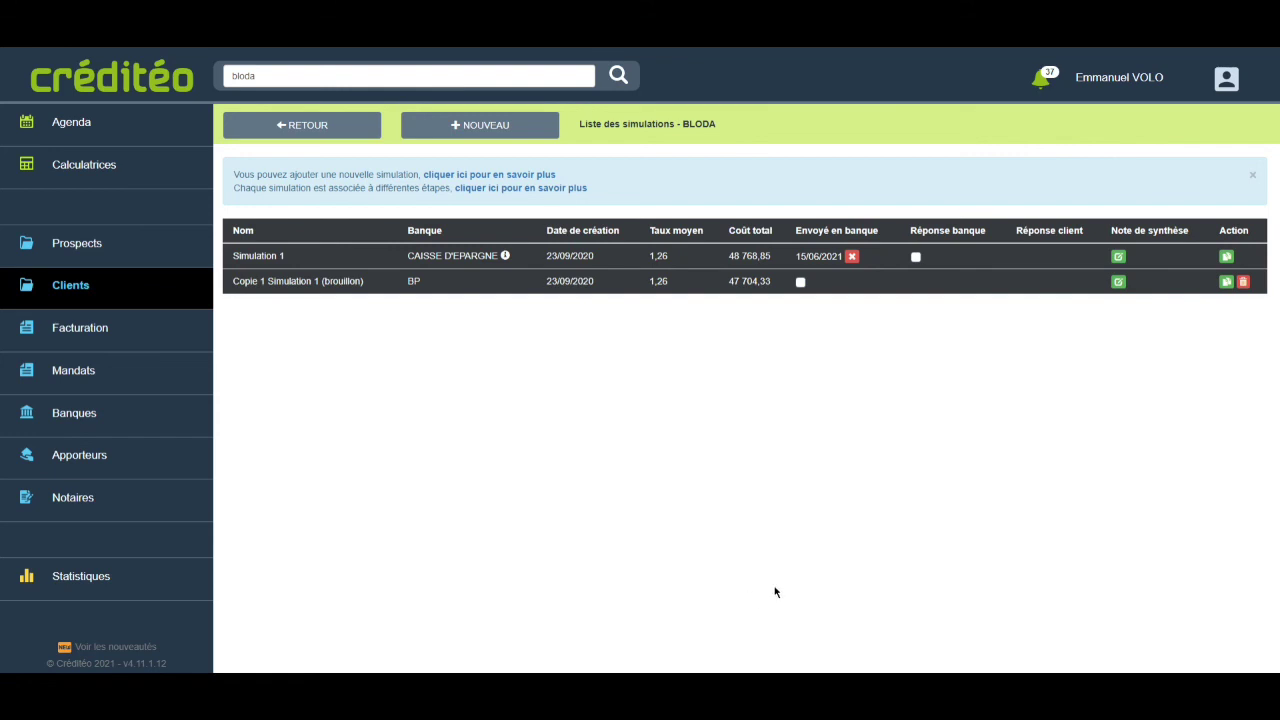
Examine the bank response options for Simulation 1 and leave them without recording a response.
left_click(916, 258)
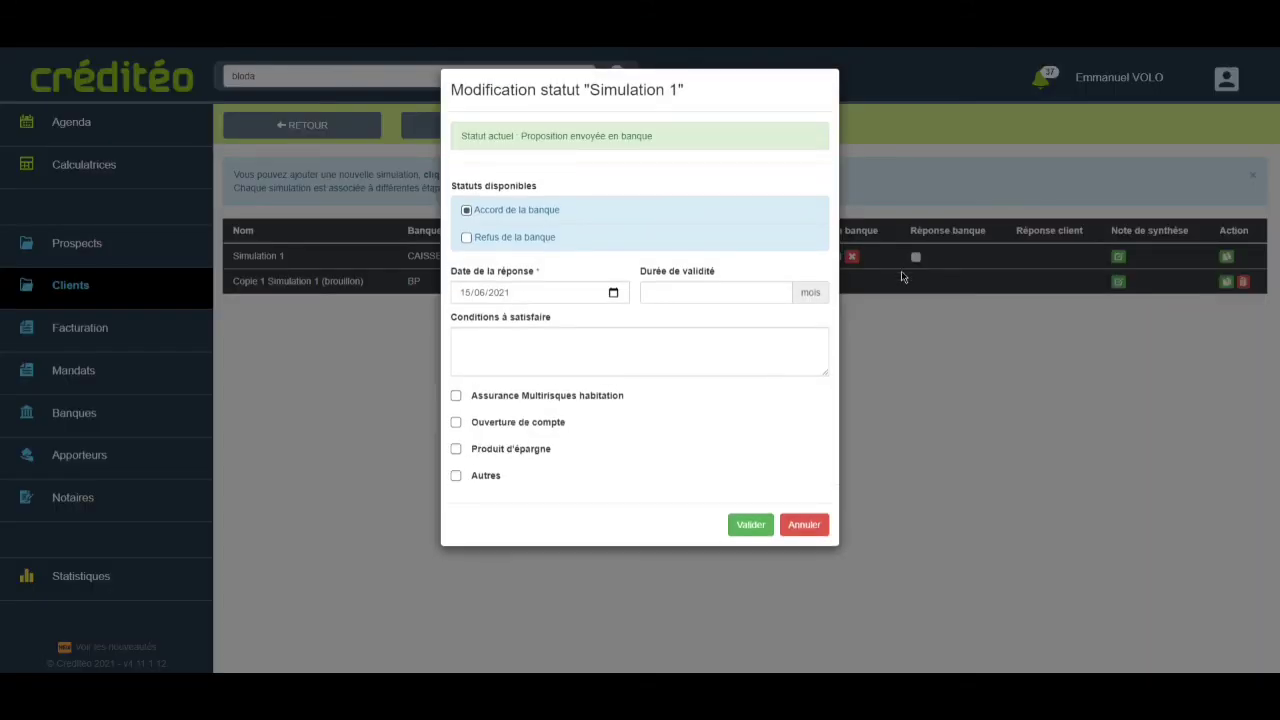
left_click(818, 525)
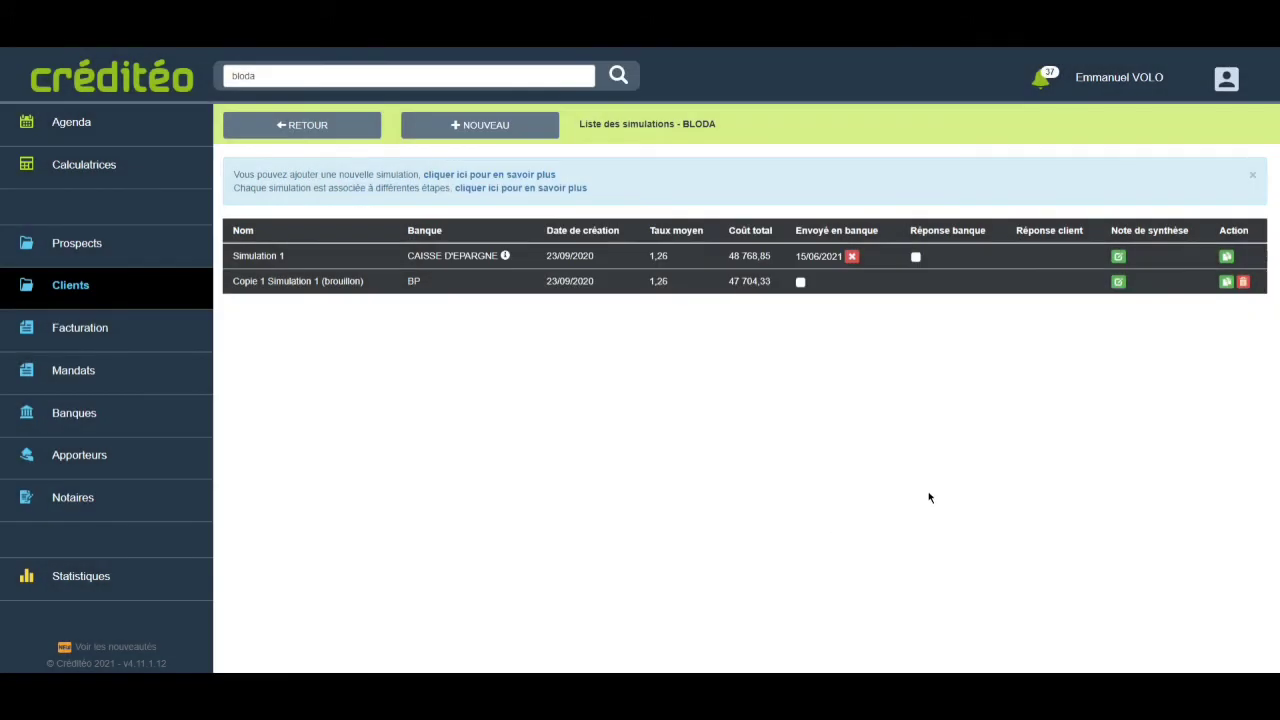
Log out of the user account.
left_click(1230, 88)
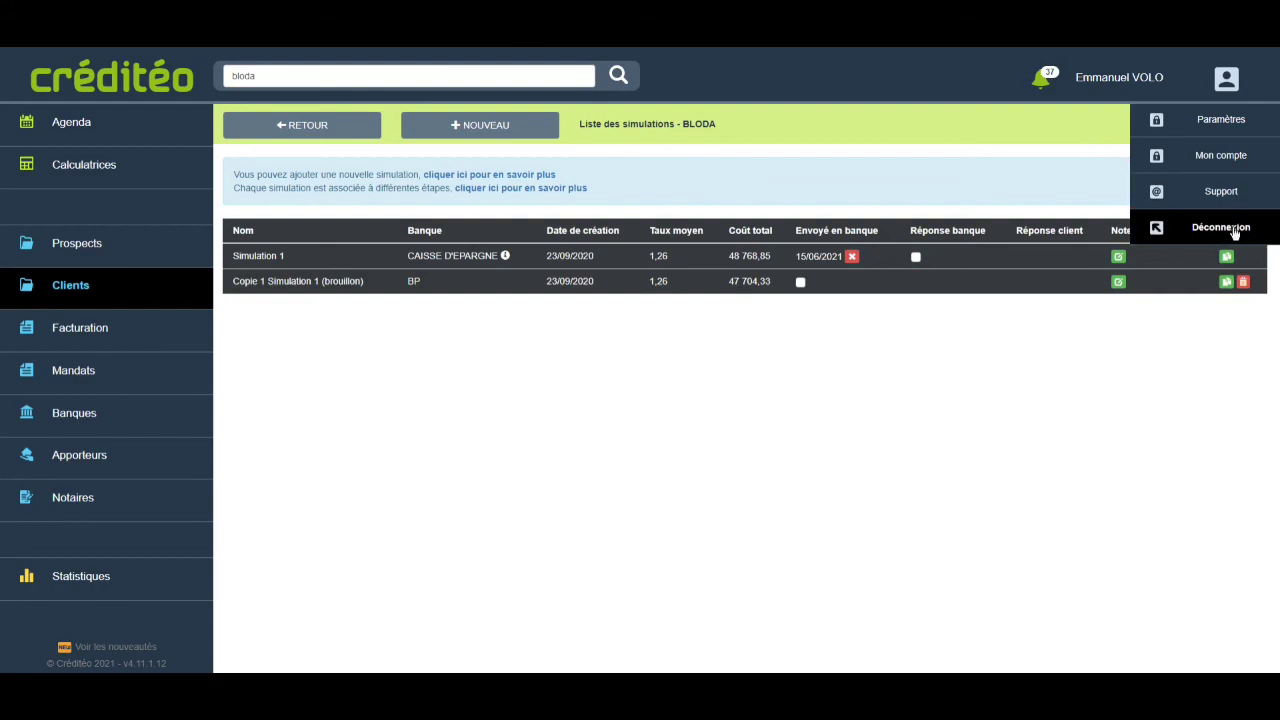
left_click(1234, 233)
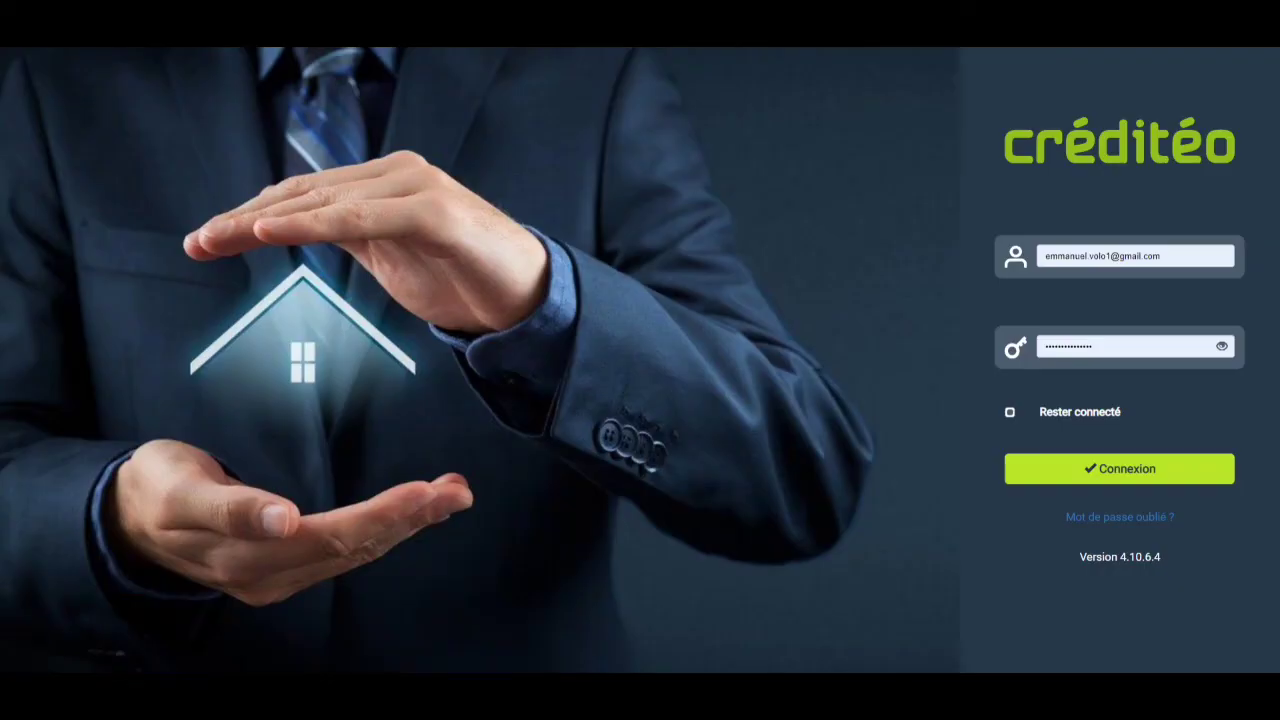